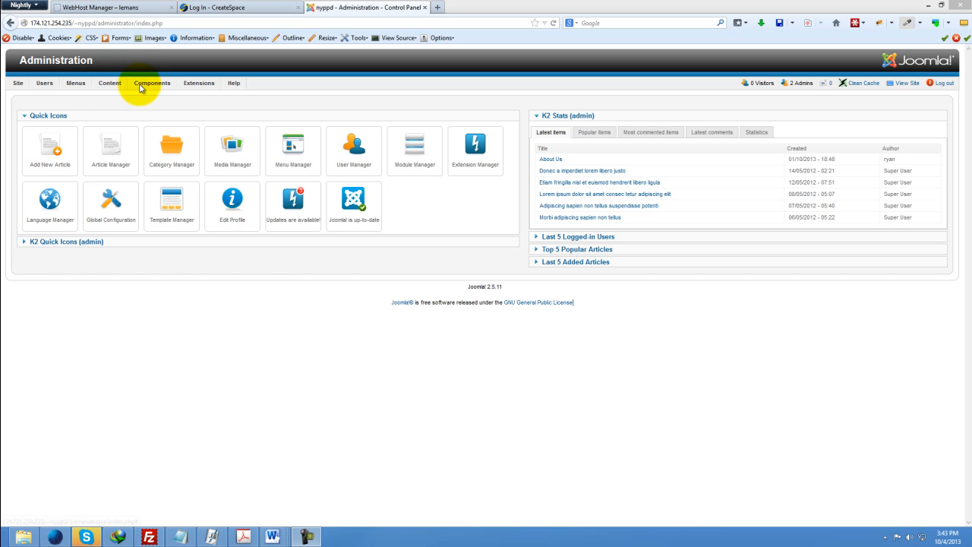
Open the VirtueMart product list from the Joomla administration.
{"action": "mouse_move", "coordinate": [139, 83]}
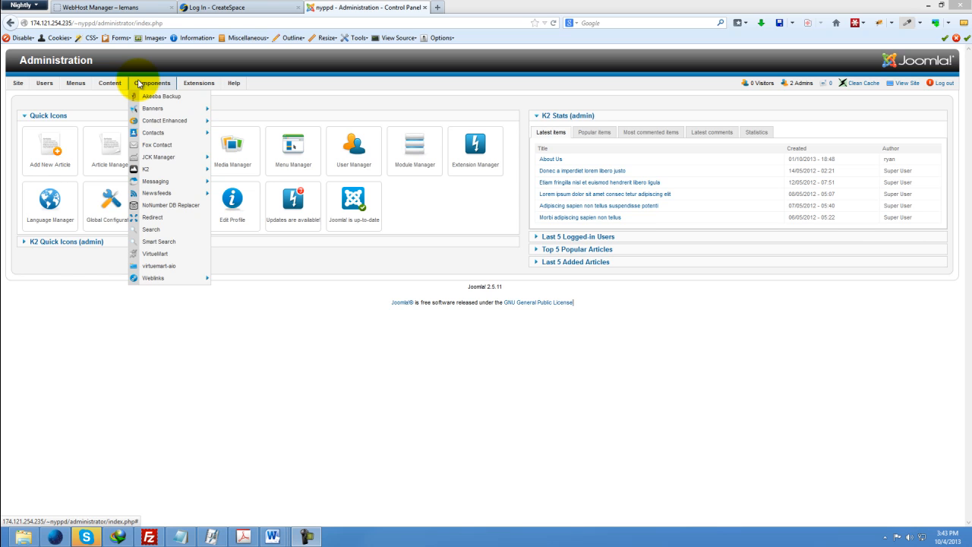
{"action": "left_click", "coordinate": [156, 261]}
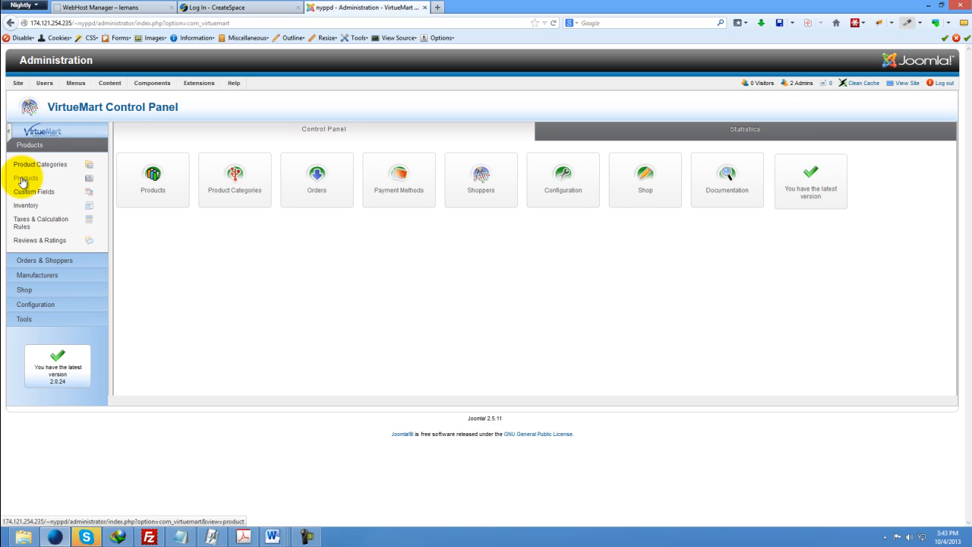
{"action": "left_click", "coordinate": [140, 173]}
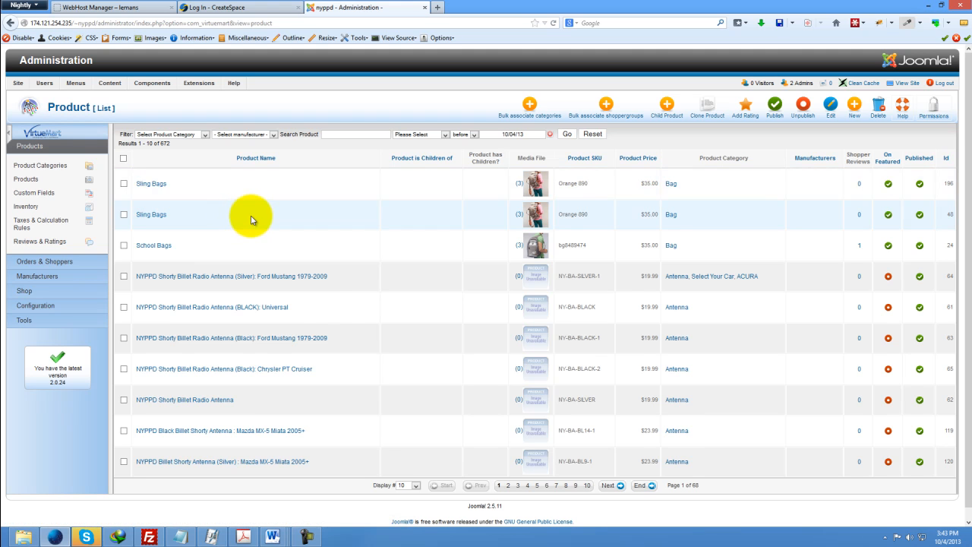
Filter the product list by the Control Arm Bushings category.
{"action": "left_click", "coordinate": [199, 135]}
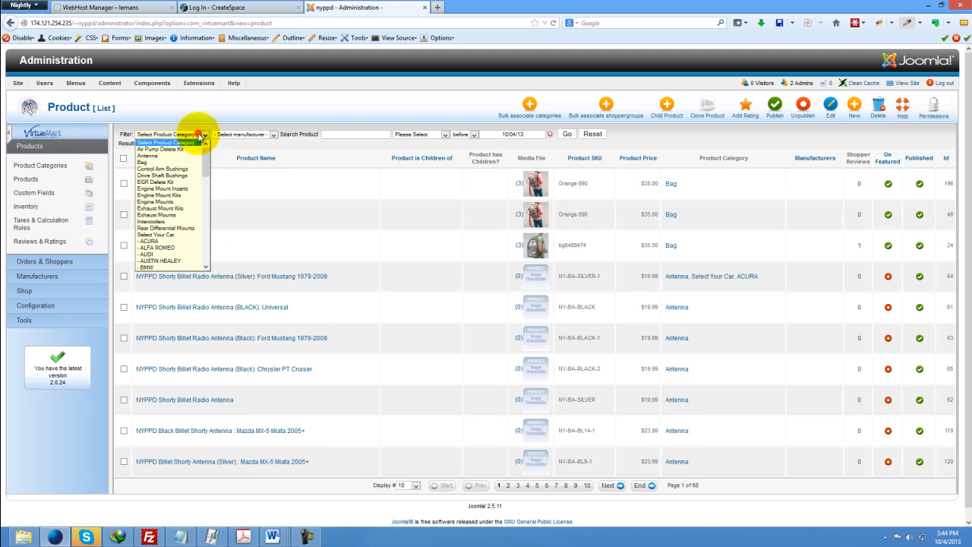
{"action": "left_click", "coordinate": [171, 155]}
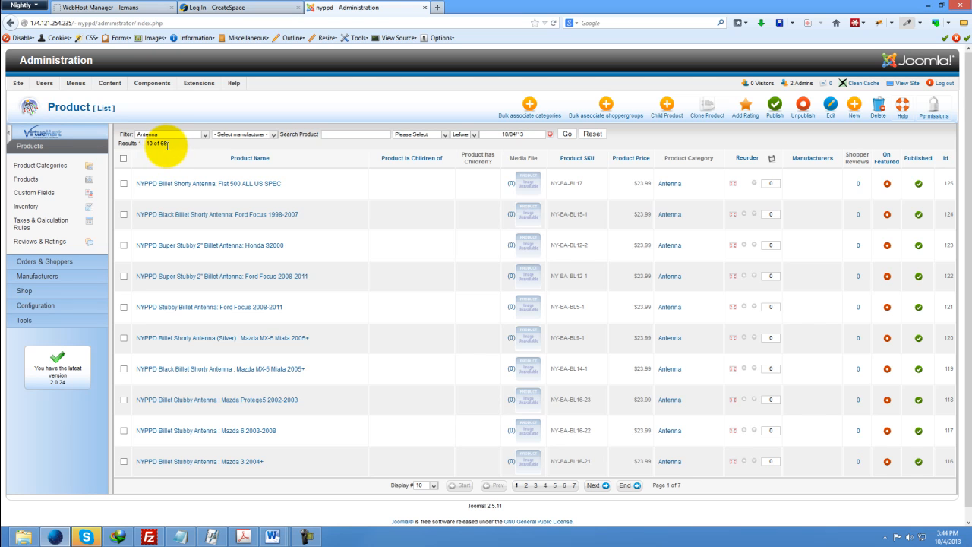
{"action": "left_click", "coordinate": [182, 135]}
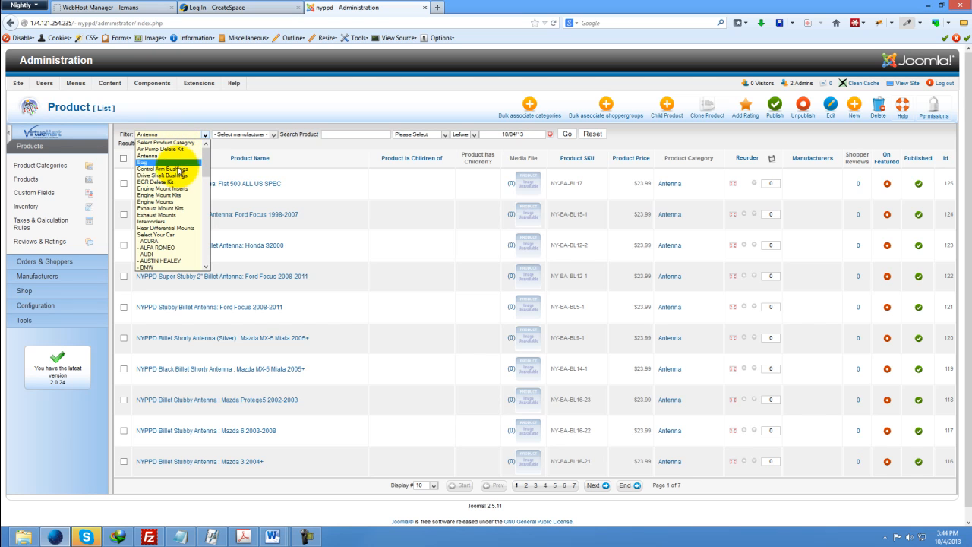
{"action": "left_click", "coordinate": [179, 170]}
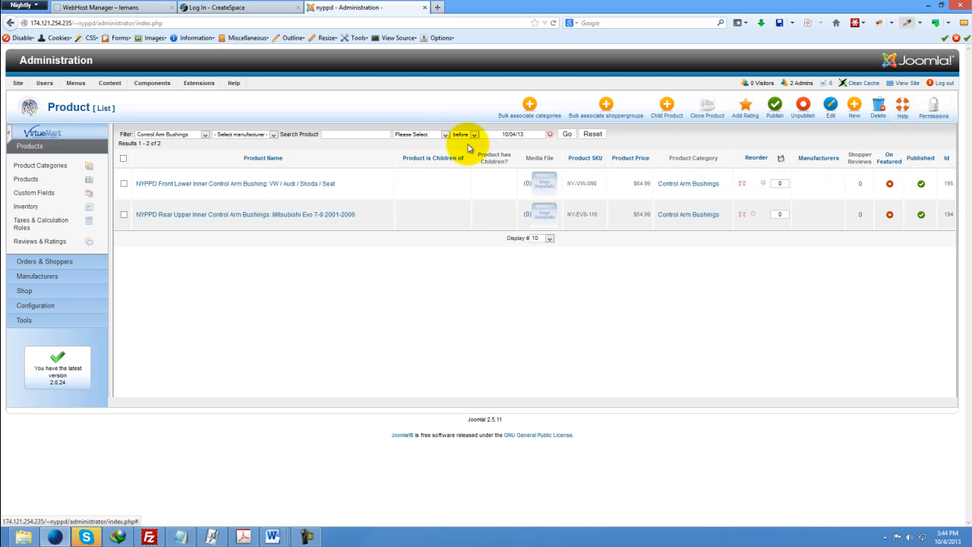
Toggle the front lower inner control arm bushing product's published state, then open that product for editing.
{"action": "left_click", "coordinate": [921, 185]}
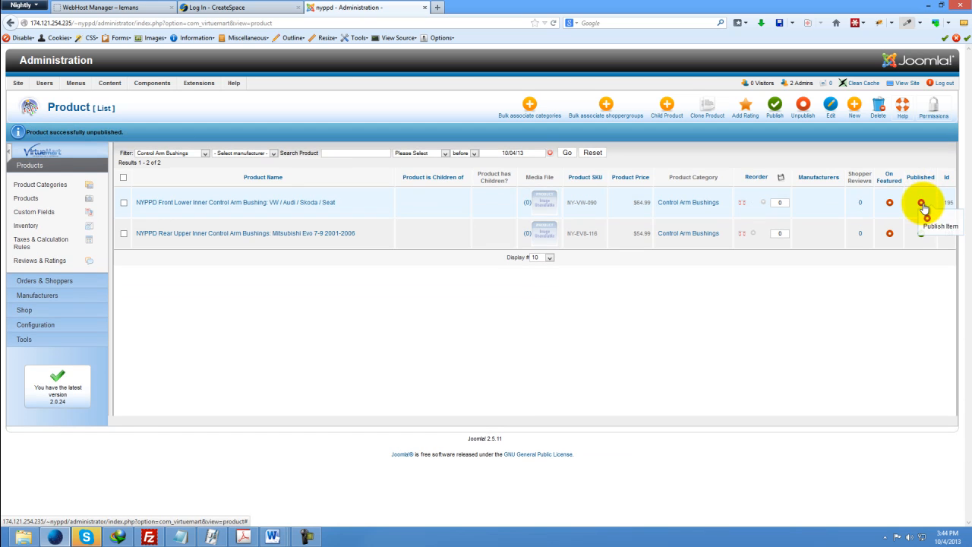
{"action": "left_click", "coordinate": [921, 204]}
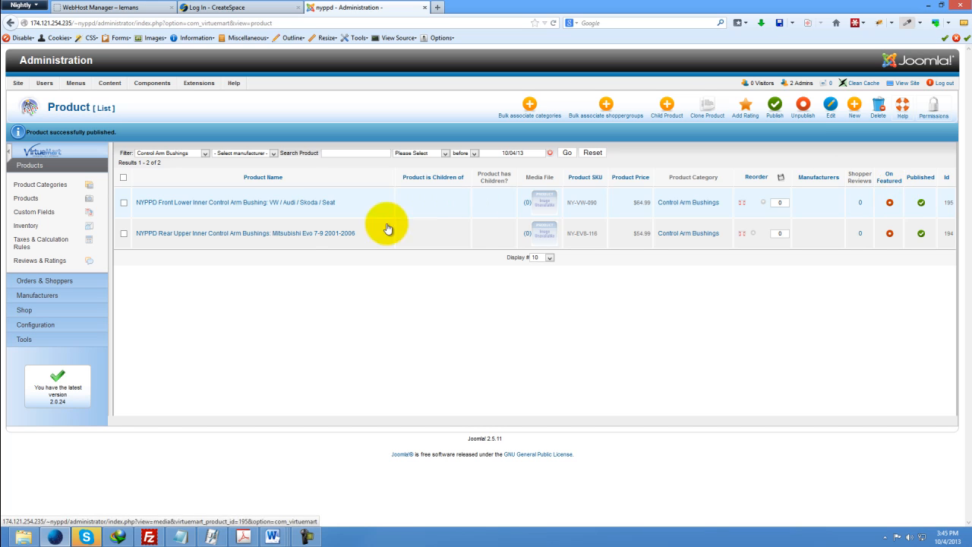
{"action": "left_click", "coordinate": [165, 204]}
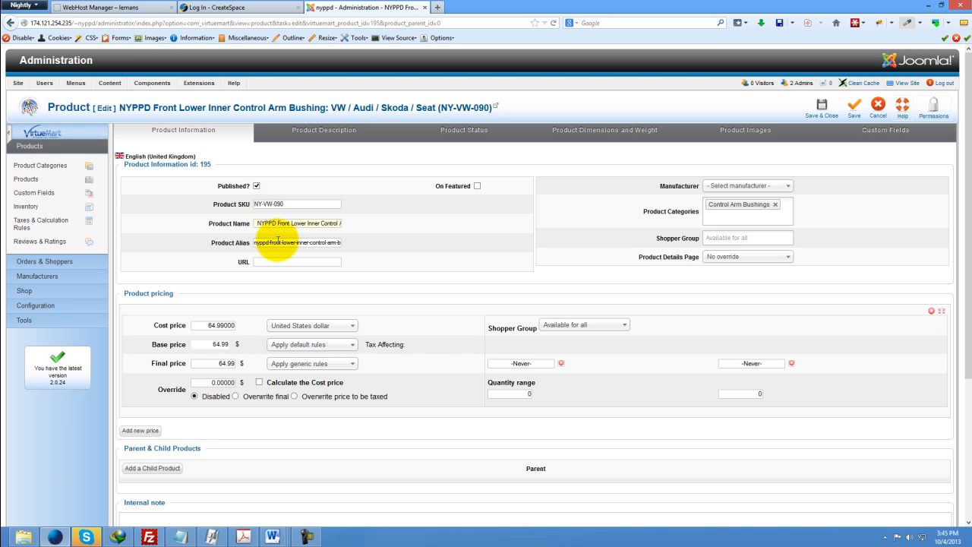
{"action": "left_click", "coordinate": [280, 242]}
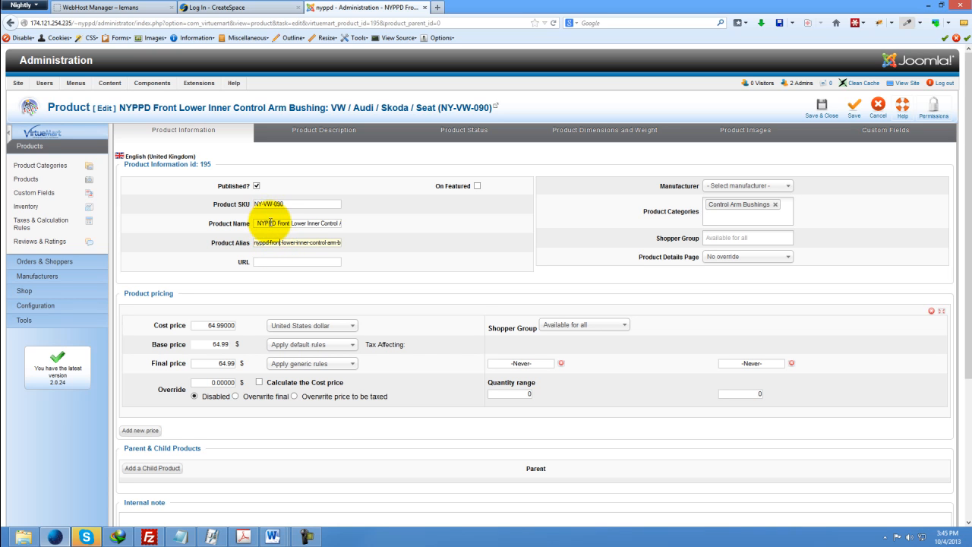
{"action": "left_click", "coordinate": [268, 222]}
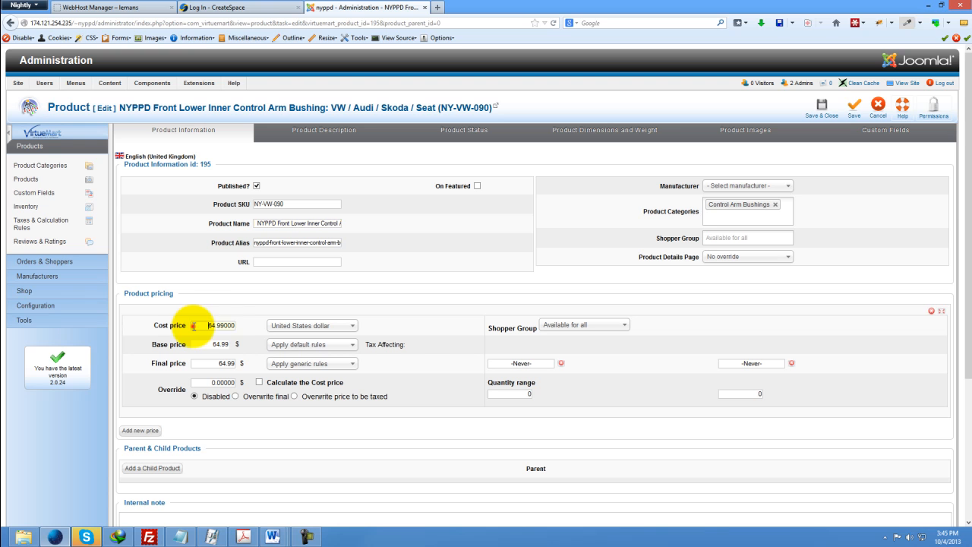
{"action": "left_click_drag", "start_coordinate": [193, 325], "coordinate": [245, 325]}
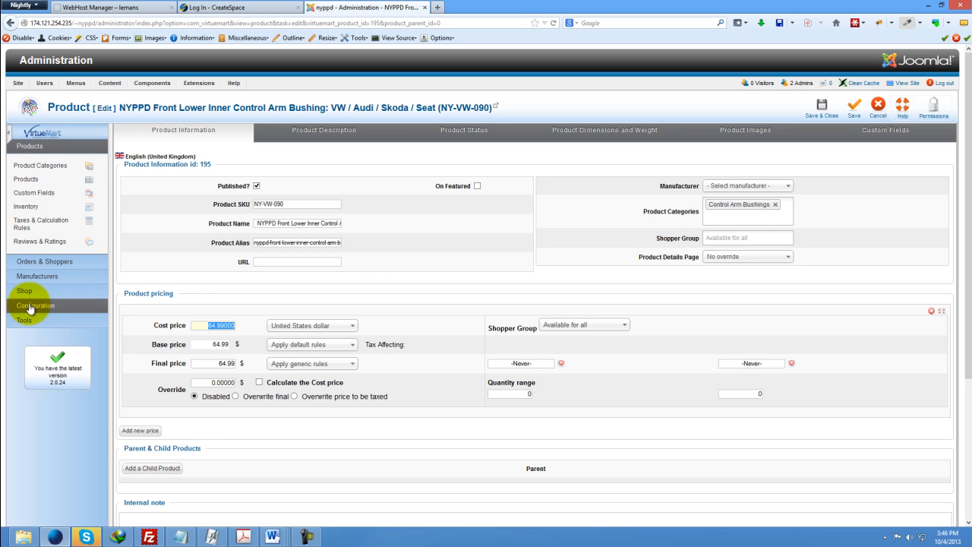
Add the - ALFA ROMEO category to the product's categories.
{"action": "left_click", "coordinate": [757, 218]}
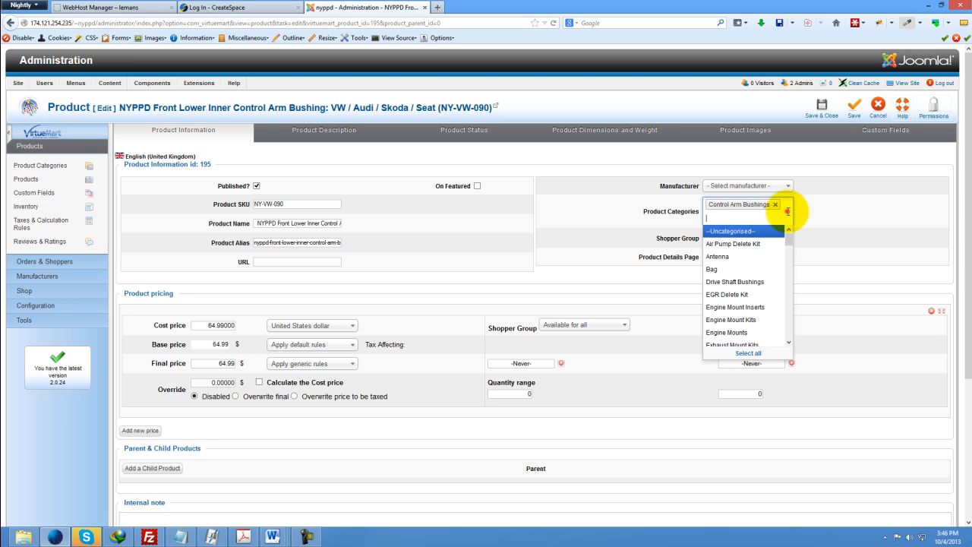
{"action": "left_click", "coordinate": [780, 214]}
{"action": "scroll", "coordinate": [756, 262], "scroll_direction": "down", "scroll_amount": 10}
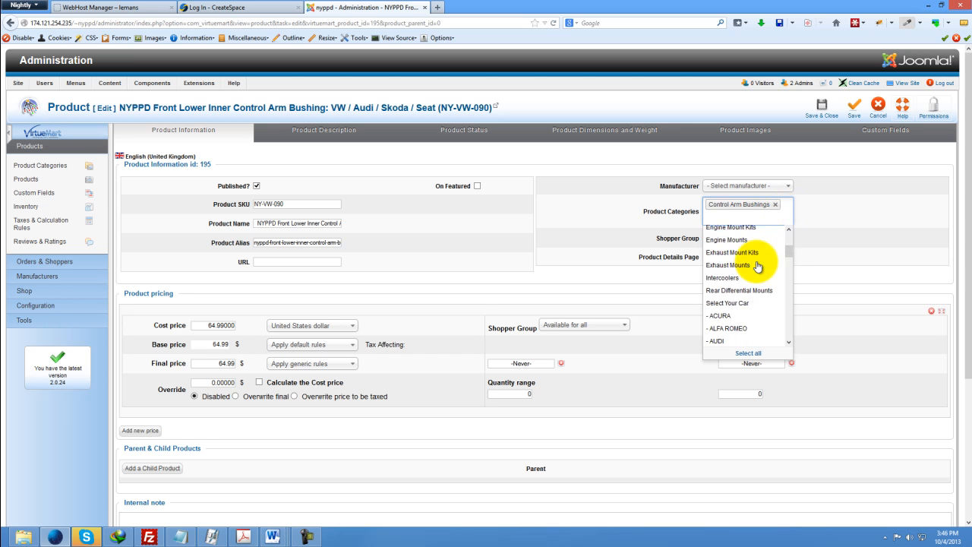
{"action": "scroll", "coordinate": [757, 266], "scroll_direction": "down", "scroll_amount": 5}
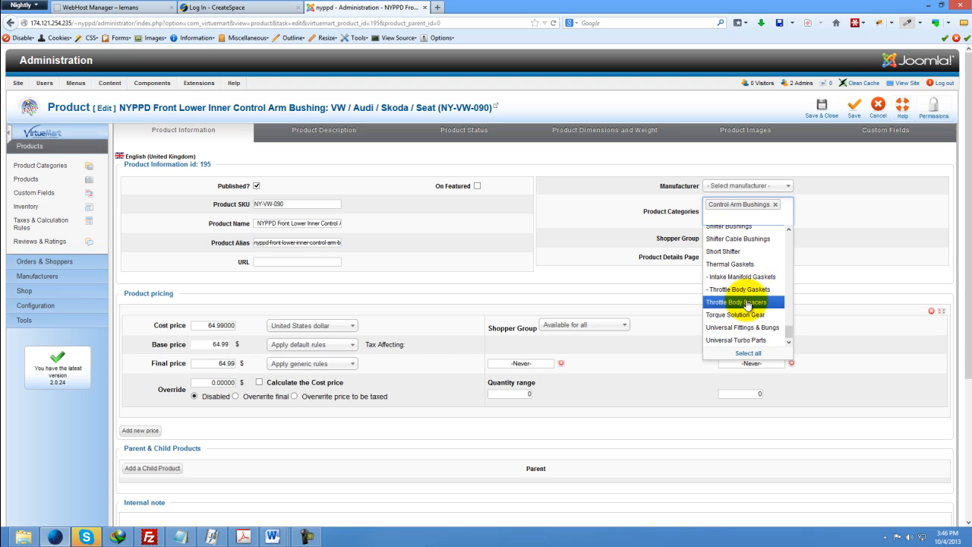
{"action": "scroll", "coordinate": [747, 305], "scroll_direction": "up", "scroll_amount": 6}
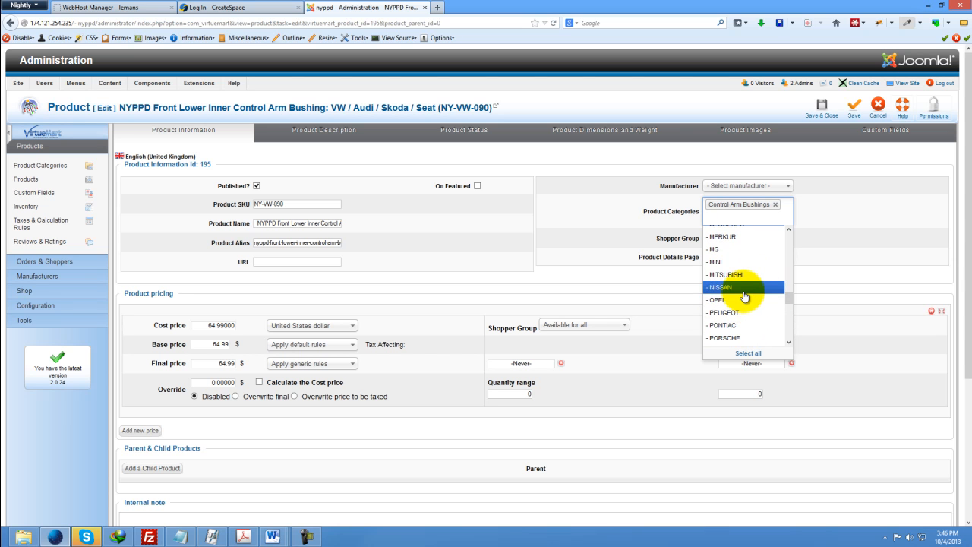
{"action": "scroll", "coordinate": [744, 295], "scroll_direction": "up", "scroll_amount": 6}
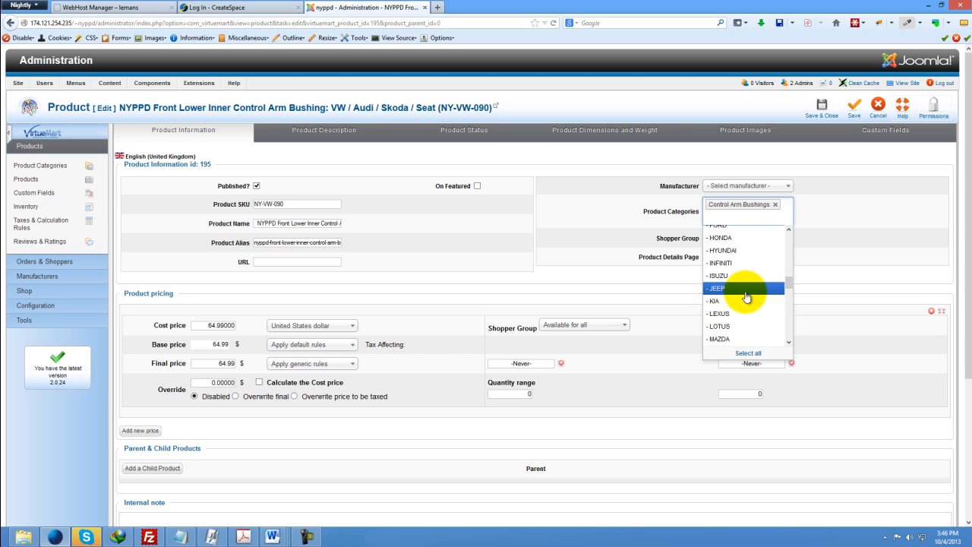
{"action": "scroll", "coordinate": [754, 278], "scroll_direction": "up", "scroll_amount": 2}
{"action": "scroll", "coordinate": [753, 281], "scroll_direction": "up", "scroll_amount": 2}
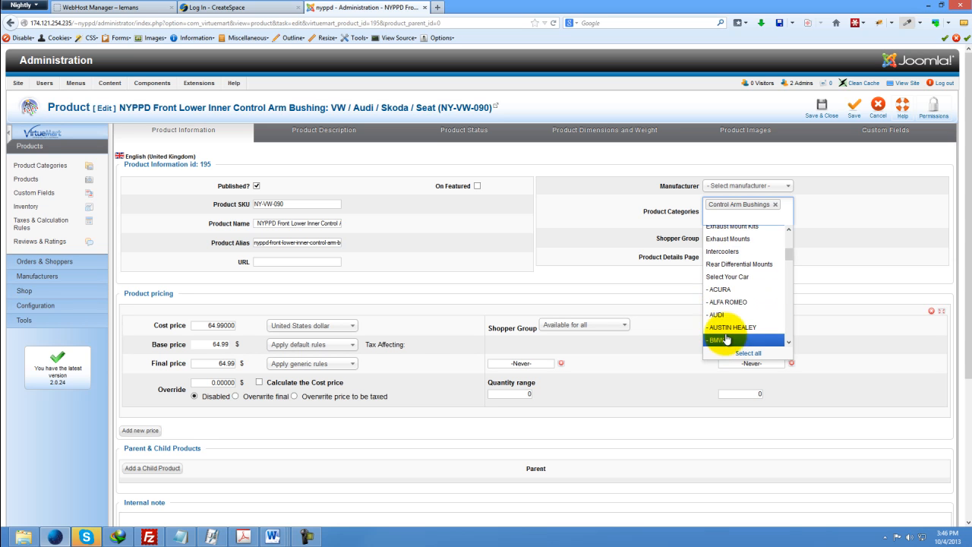
{"action": "scroll", "coordinate": [729, 303], "scroll_direction": "down", "scroll_amount": 1}
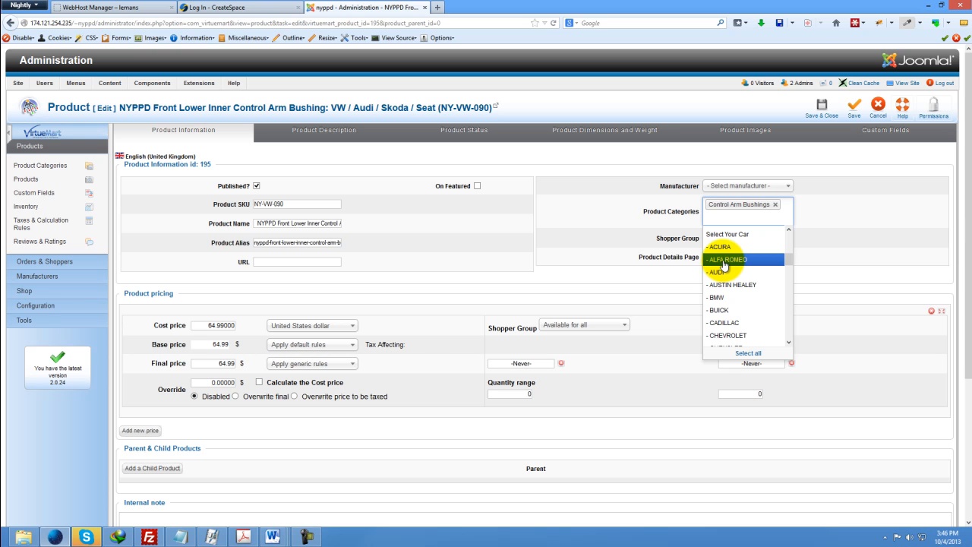
{"action": "left_click", "coordinate": [723, 261]}
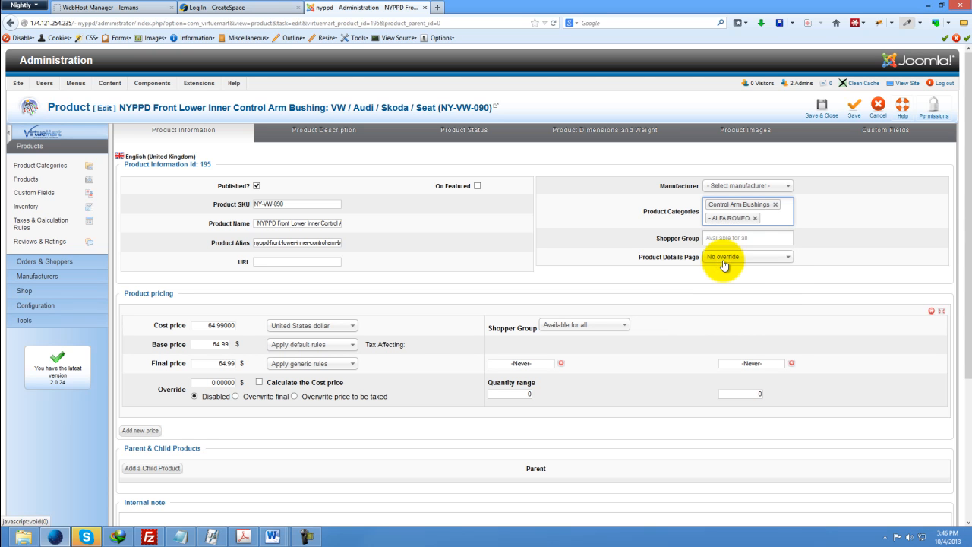
Add the Select Your Car category to the product's categories.
{"action": "left_click", "coordinate": [774, 220]}
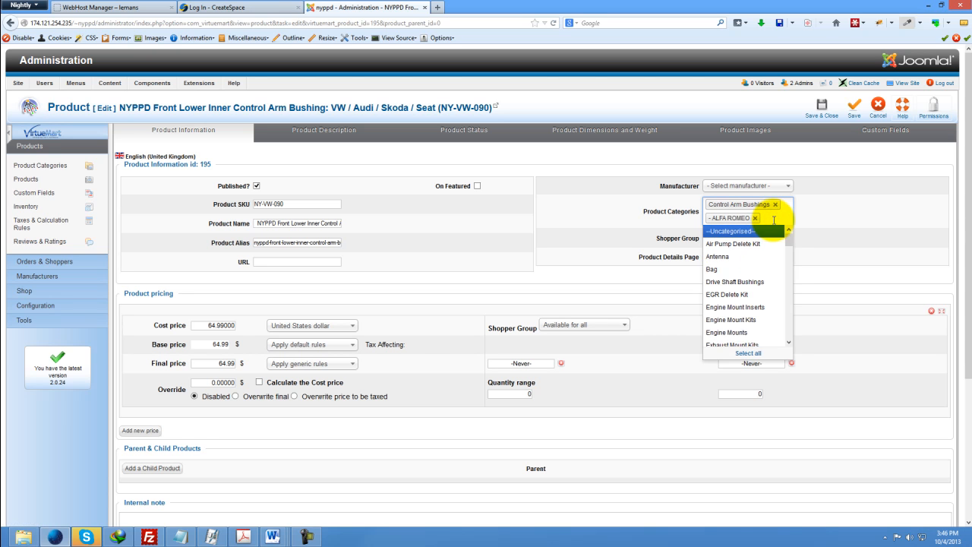
{"action": "scroll", "coordinate": [752, 266], "scroll_direction": "down", "scroll_amount": 2}
{"action": "scroll", "coordinate": [751, 268], "scroll_direction": "down", "scroll_amount": 3}
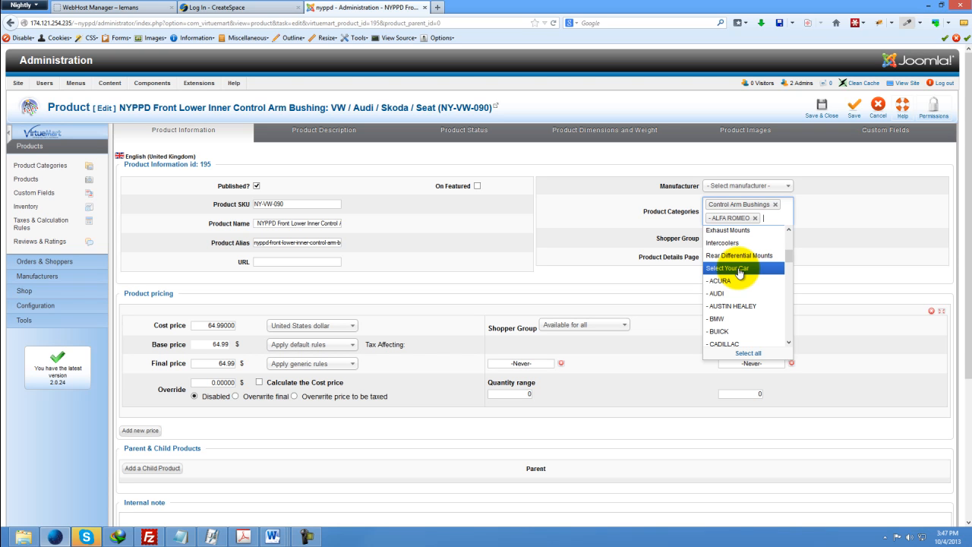
{"action": "left_click", "coordinate": [740, 270]}
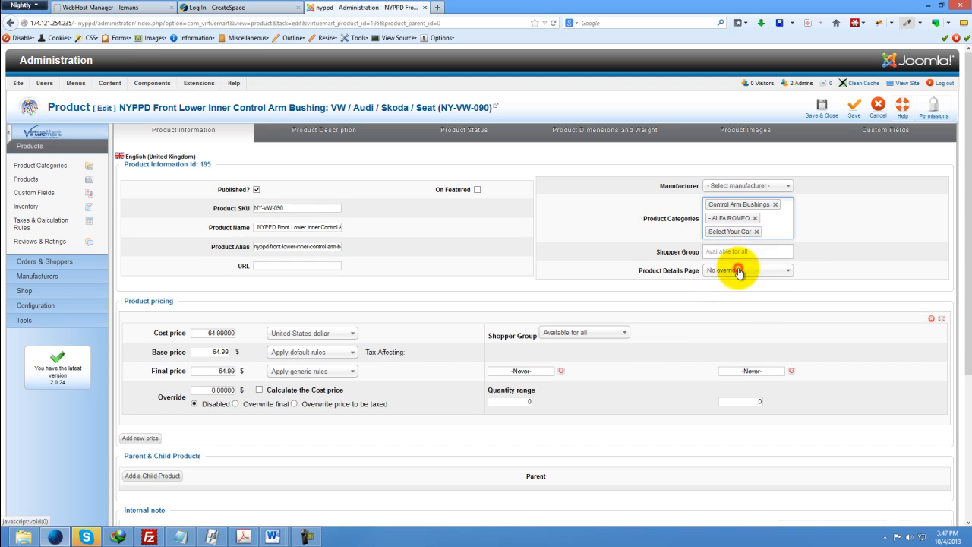
Remove the Select Your Car category from the product's categories.
{"action": "left_click", "coordinate": [769, 230]}
{"action": "scroll", "coordinate": [751, 282], "scroll_direction": "down", "scroll_amount": 3}
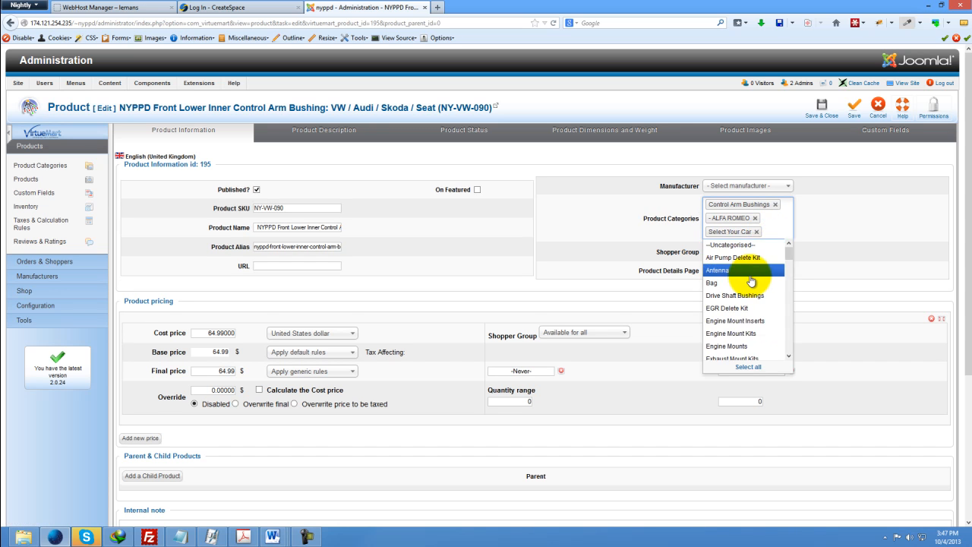
{"action": "scroll", "coordinate": [750, 282], "scroll_direction": "down", "scroll_amount": 3}
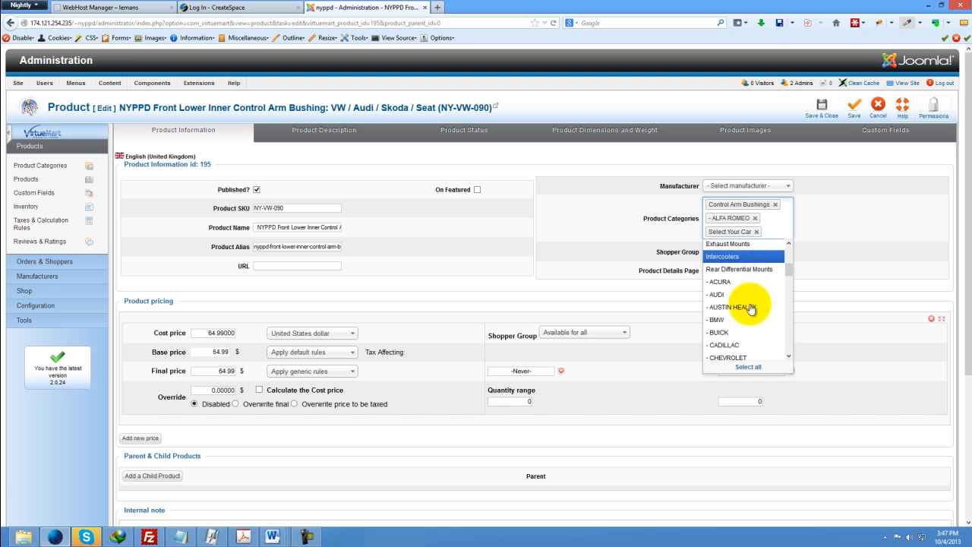
{"action": "scroll", "coordinate": [741, 319], "scroll_direction": "up", "scroll_amount": 3}
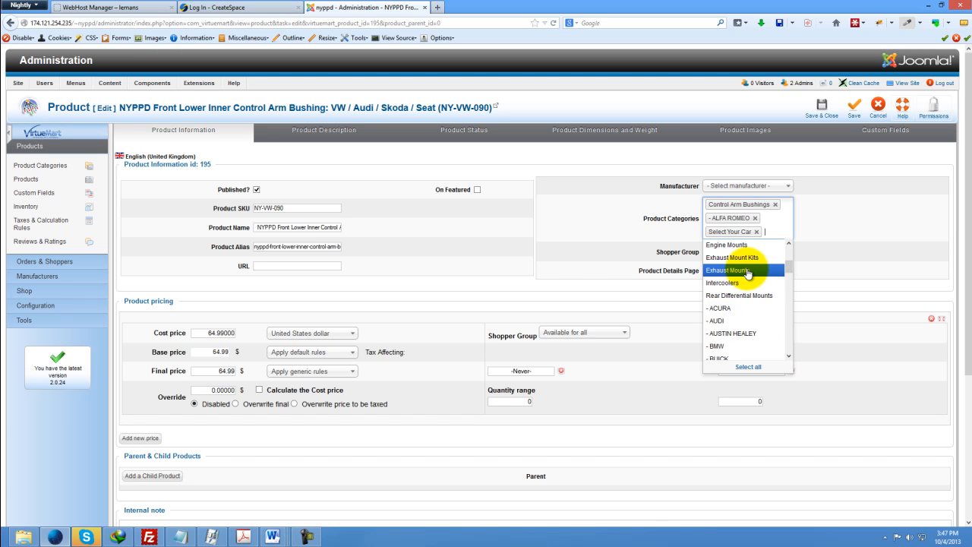
{"action": "left_click", "coordinate": [756, 232]}
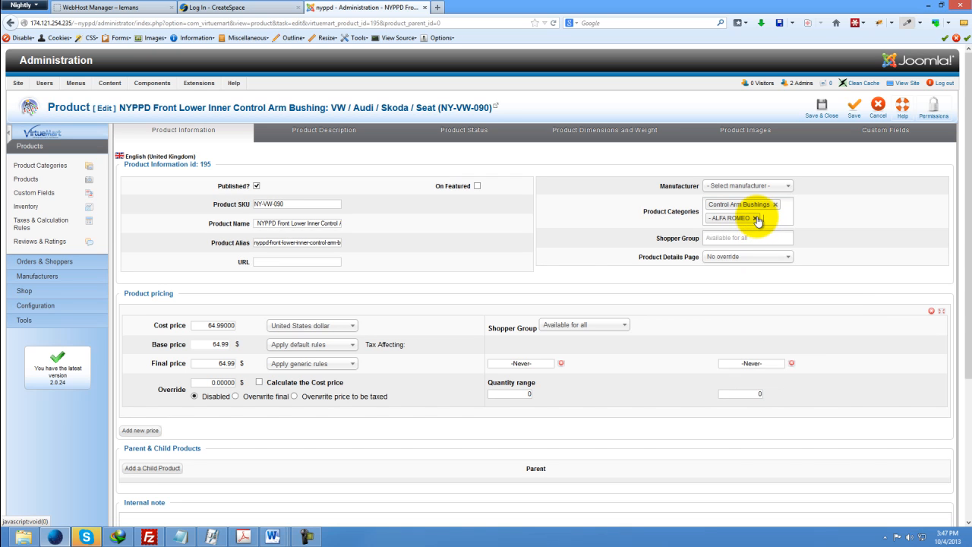
Remove the - ALFA ROMEO category from the product's categories.
{"action": "left_click", "coordinate": [756, 218]}
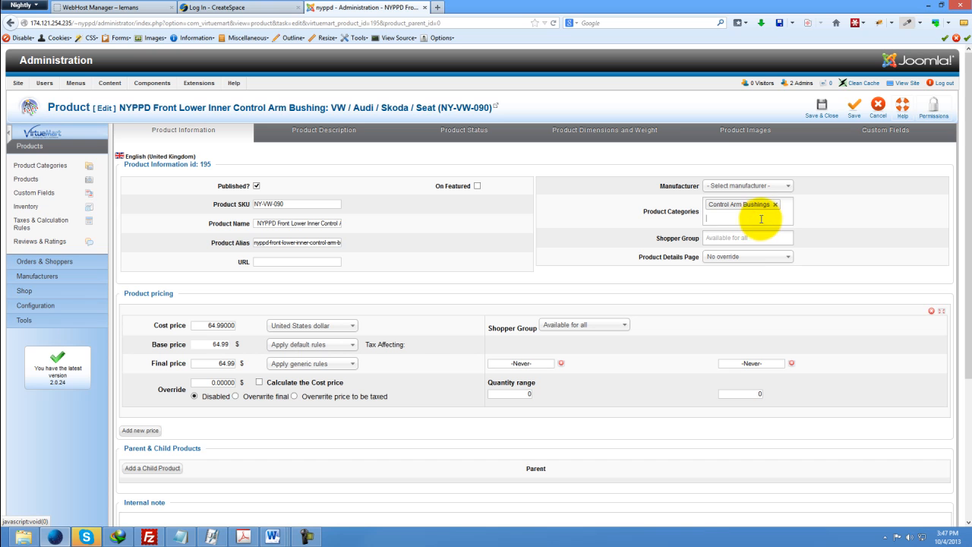
{"action": "left_click", "coordinate": [783, 214]}
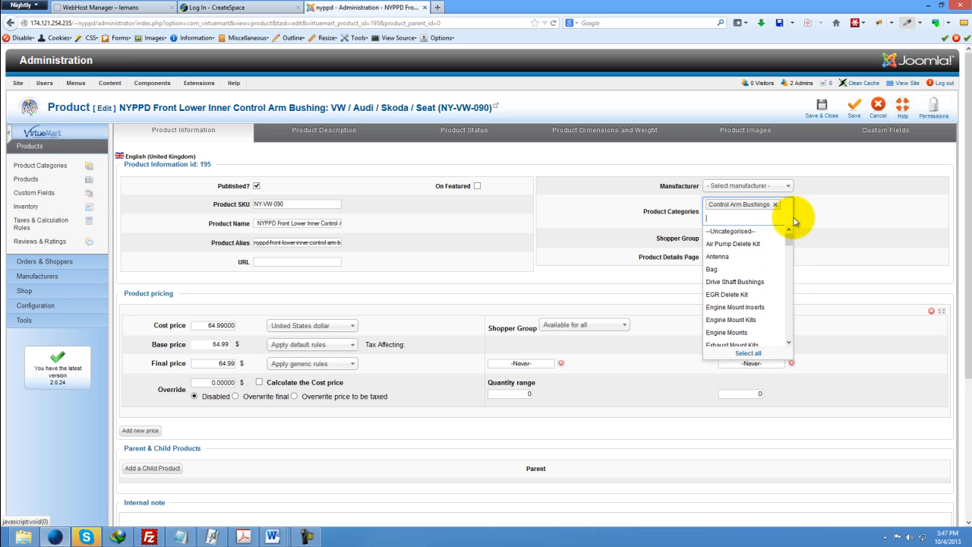
{"action": "left_click", "coordinate": [818, 218]}
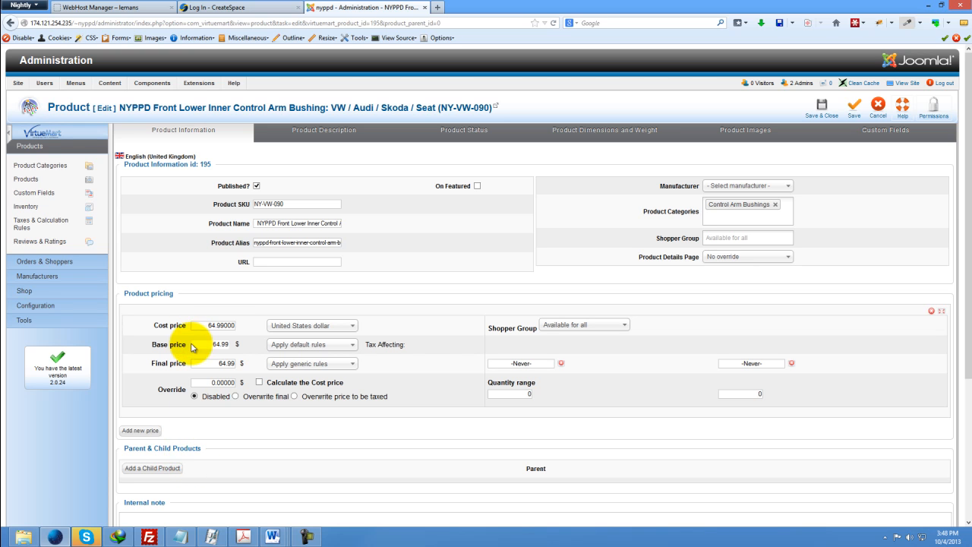
{"action": "left_click_drag", "start_coordinate": [297, 206], "coordinate": [337, 227]}
{"action": "left_click", "coordinate": [304, 242]}
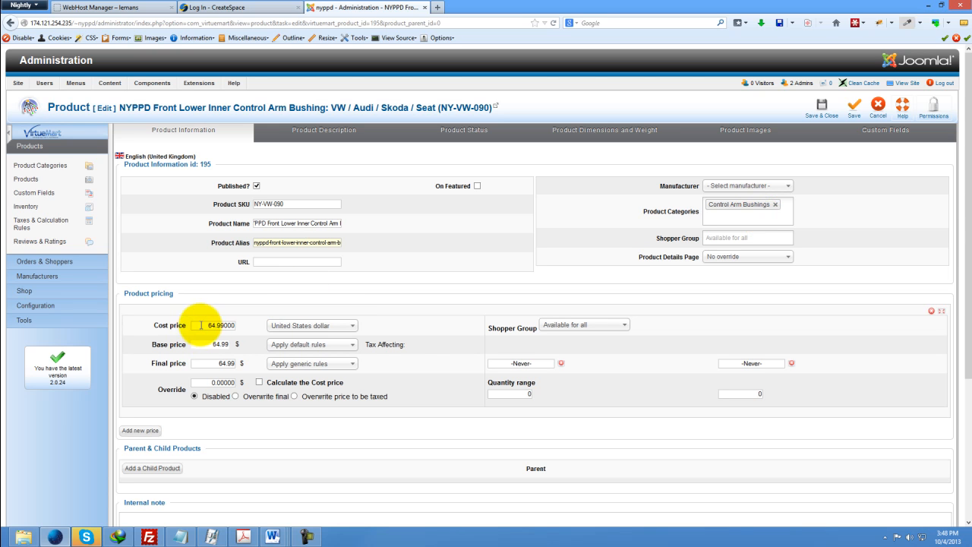
{"action": "left_click_drag", "start_coordinate": [202, 325], "coordinate": [237, 326]}
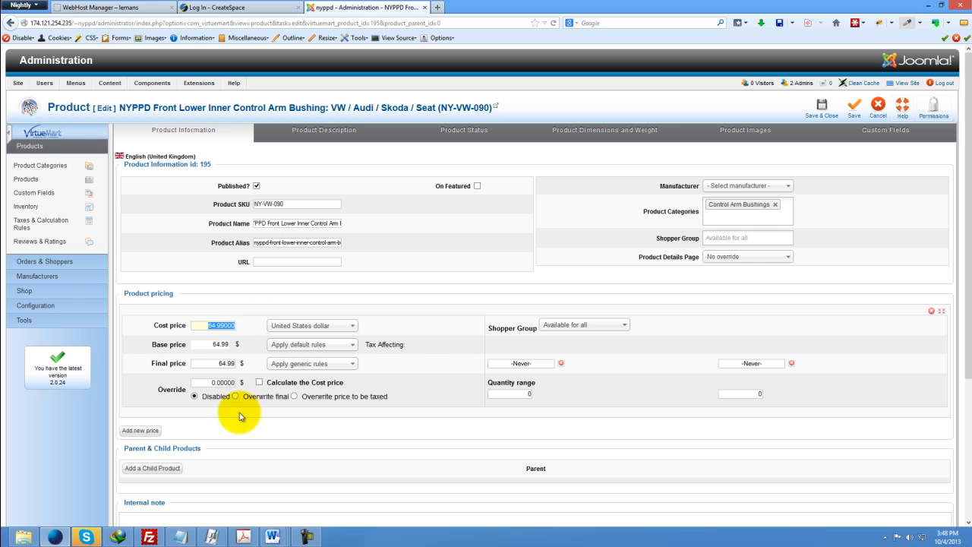
Open the product description and place the cursor in its text.
{"action": "left_click", "coordinate": [315, 137]}
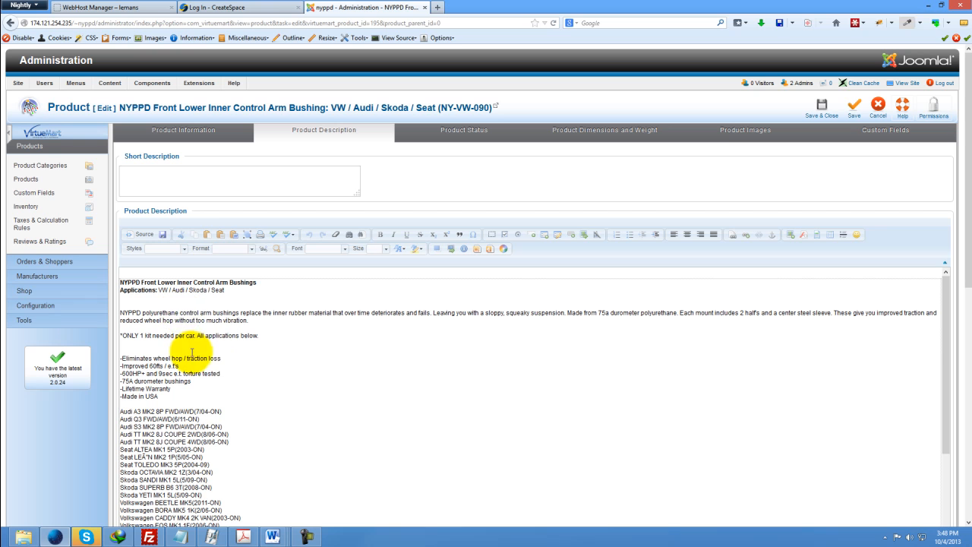
{"action": "left_click", "coordinate": [190, 319]}
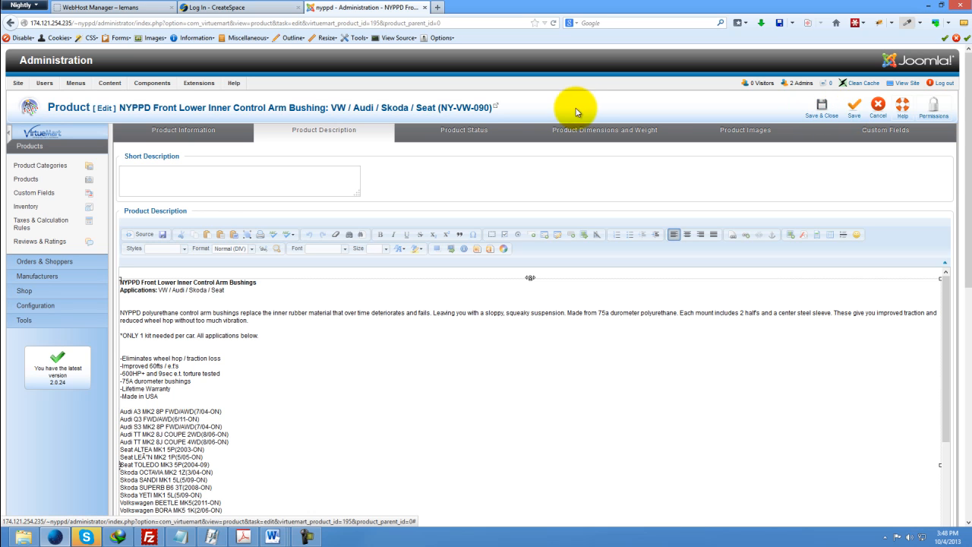
Browse the product's Status, Dimensions and Weight, Information and Description tabs to review their fields.
{"action": "left_click", "coordinate": [457, 137]}
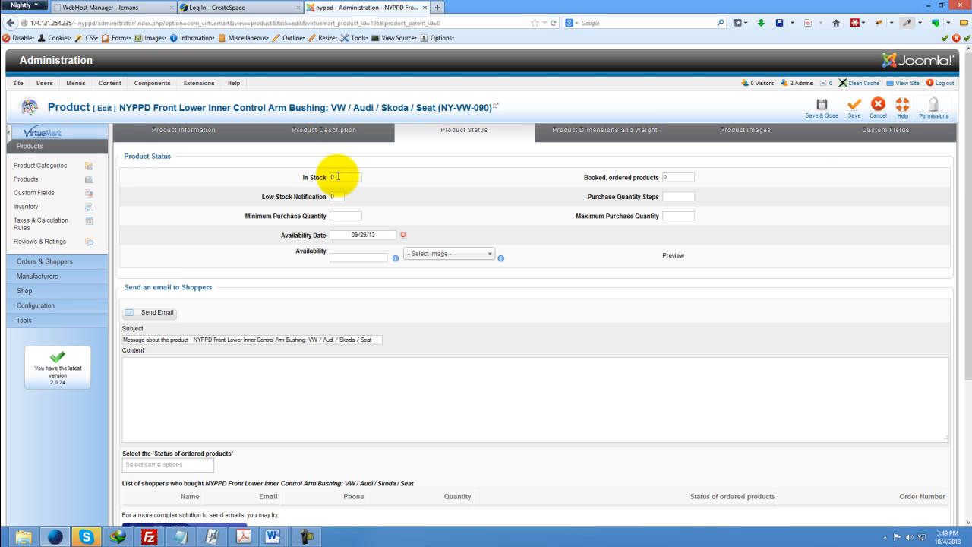
{"action": "double_click", "coordinate": [338, 176]}
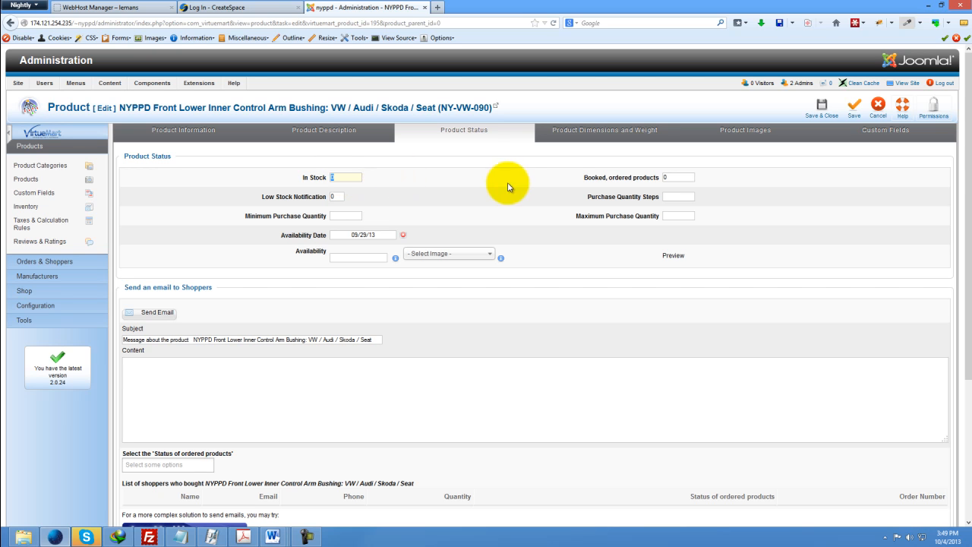
{"action": "left_click", "coordinate": [596, 128]}
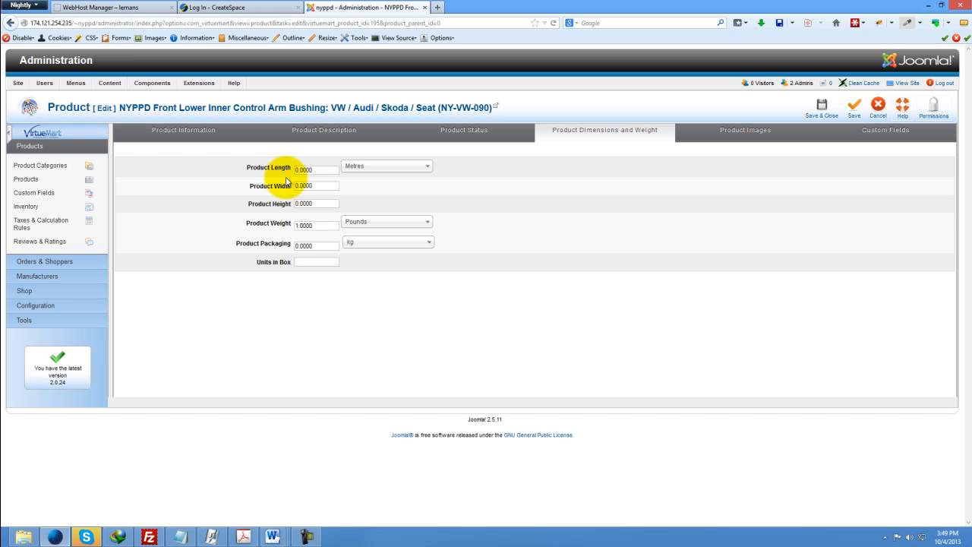
{"action": "double_click", "coordinate": [312, 170]}
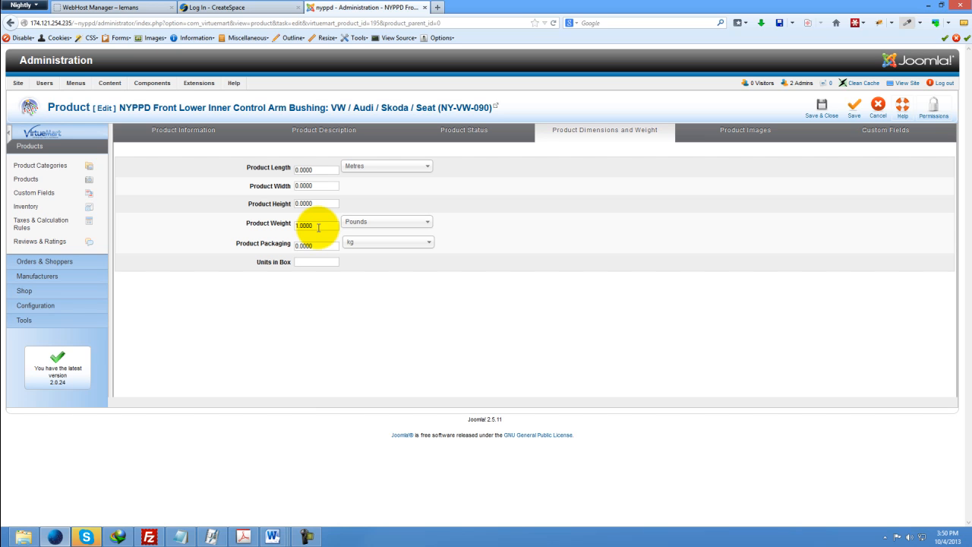
{"action": "left_click_drag", "start_coordinate": [318, 227], "coordinate": [283, 226]}
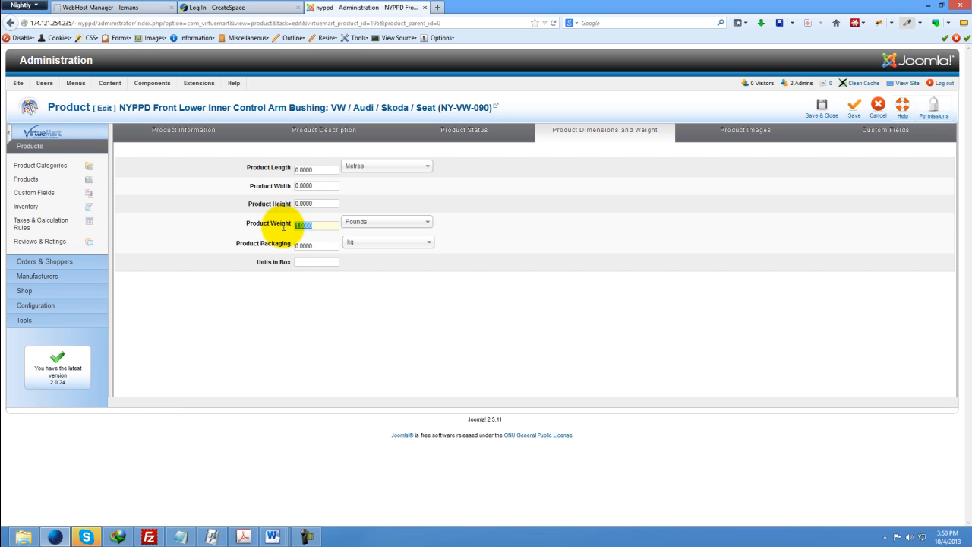
{"action": "left_click", "coordinate": [322, 226]}
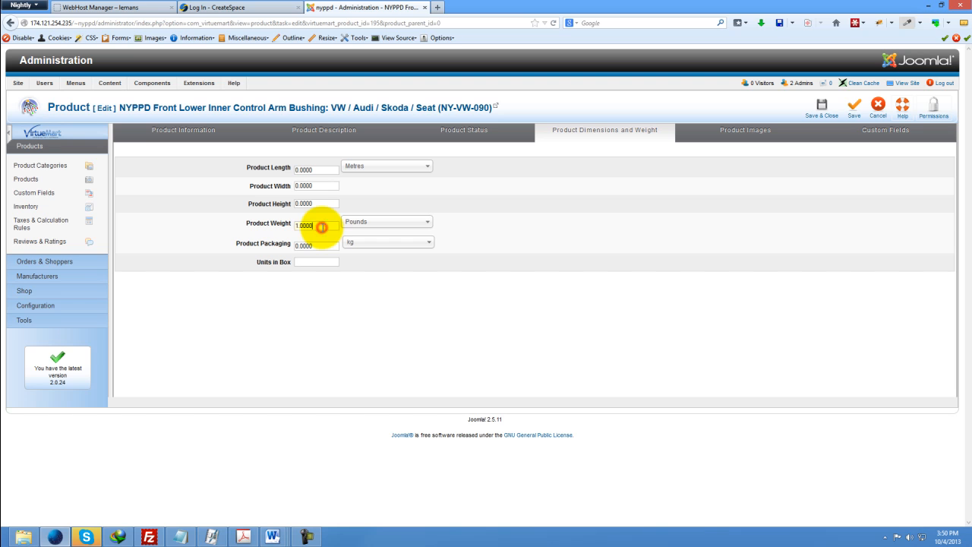
{"action": "double_click", "coordinate": [322, 227]}
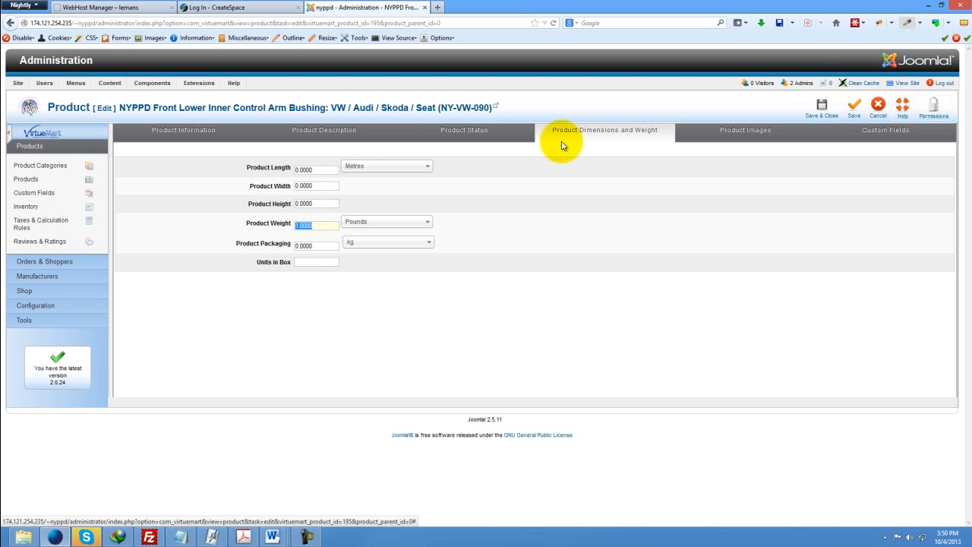
{"action": "left_click", "coordinate": [190, 132]}
{"action": "left_click", "coordinate": [325, 134]}
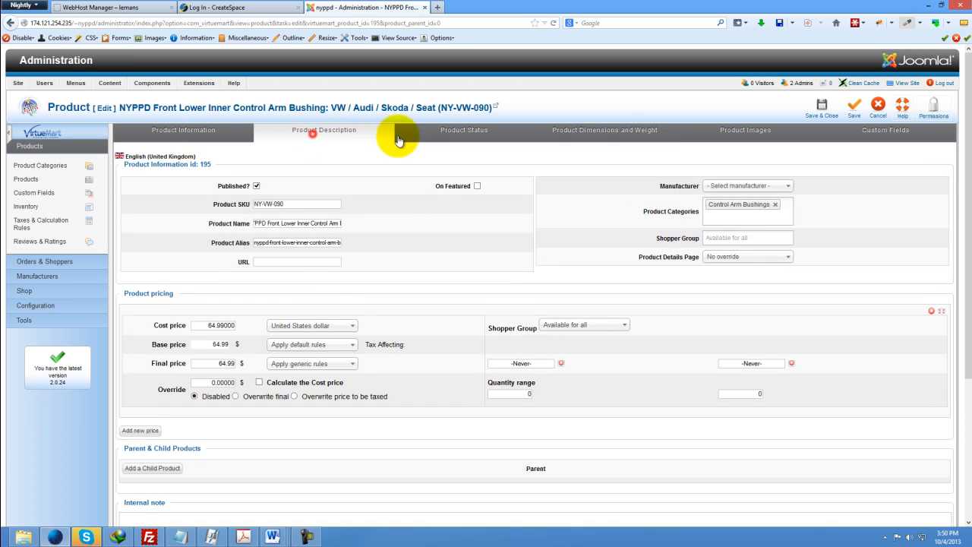
{"action": "left_click", "coordinate": [450, 135]}
{"action": "left_click", "coordinate": [612, 131]}
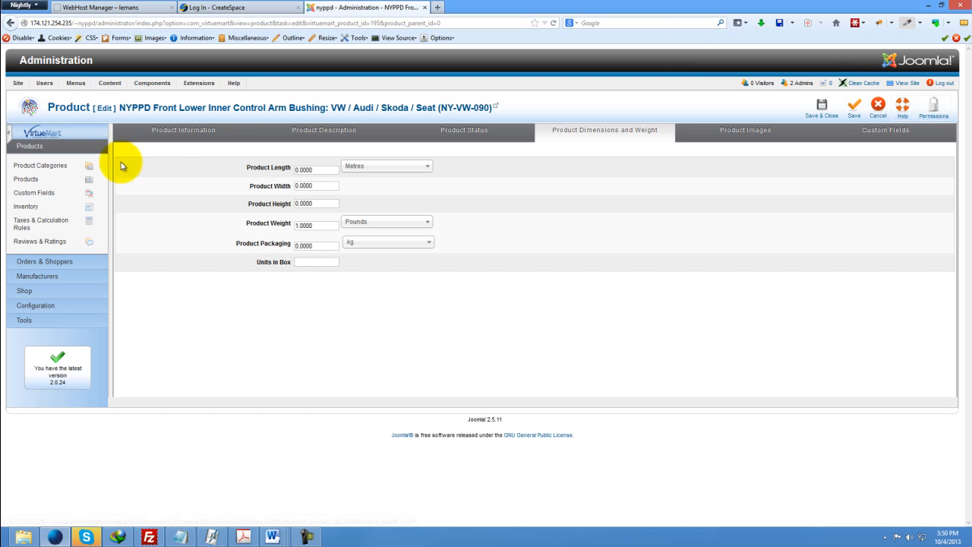
{"action": "left_click", "coordinate": [327, 131]}
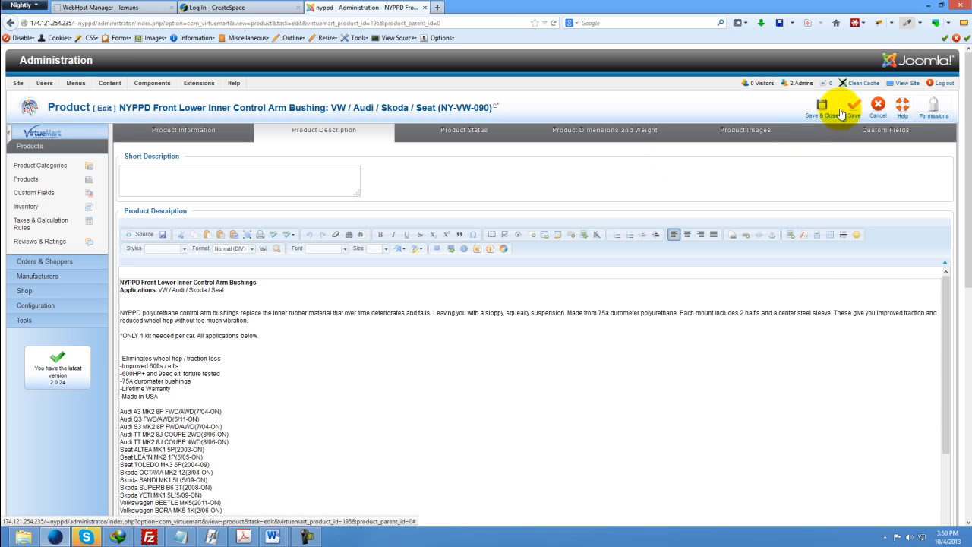
Set the product image action to Upload.
{"action": "left_click", "coordinate": [760, 131]}
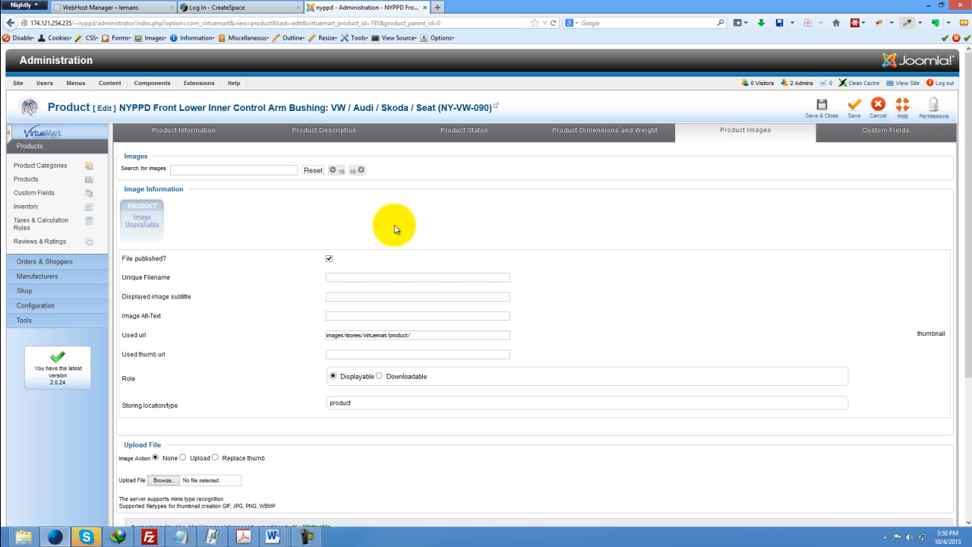
{"action": "scroll", "coordinate": [382, 211], "scroll_direction": "down", "scroll_amount": 3}
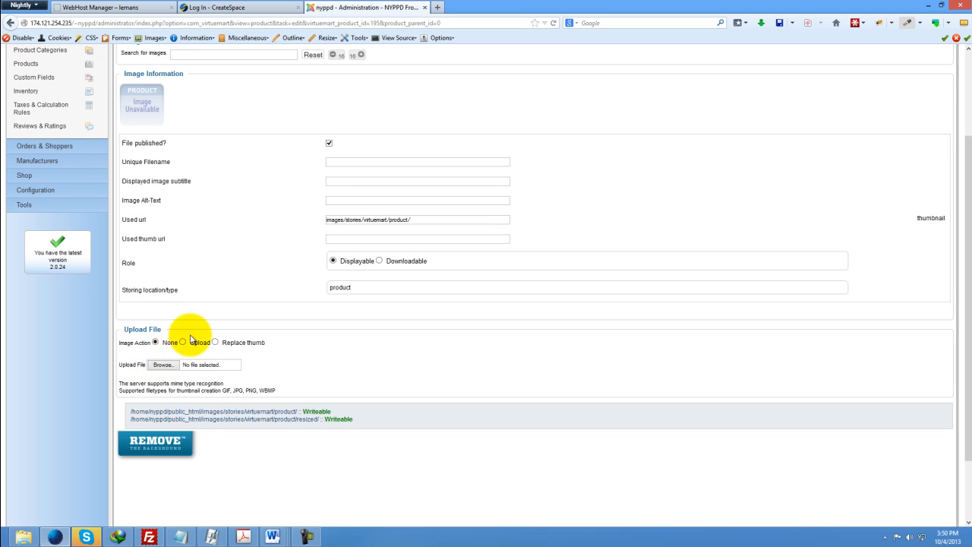
{"action": "left_click", "coordinate": [183, 342]}
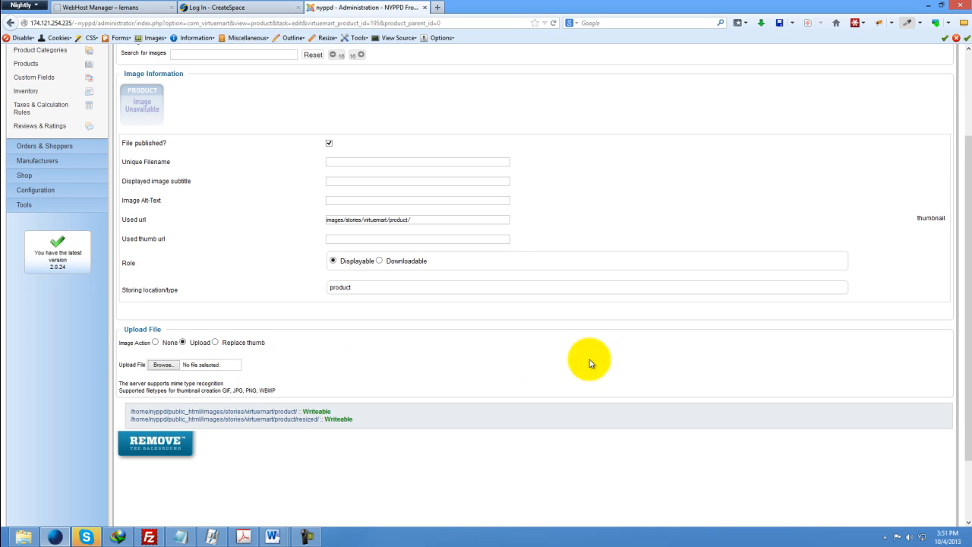
{"action": "scroll", "coordinate": [590, 360], "scroll_direction": "up", "scroll_amount": 3}
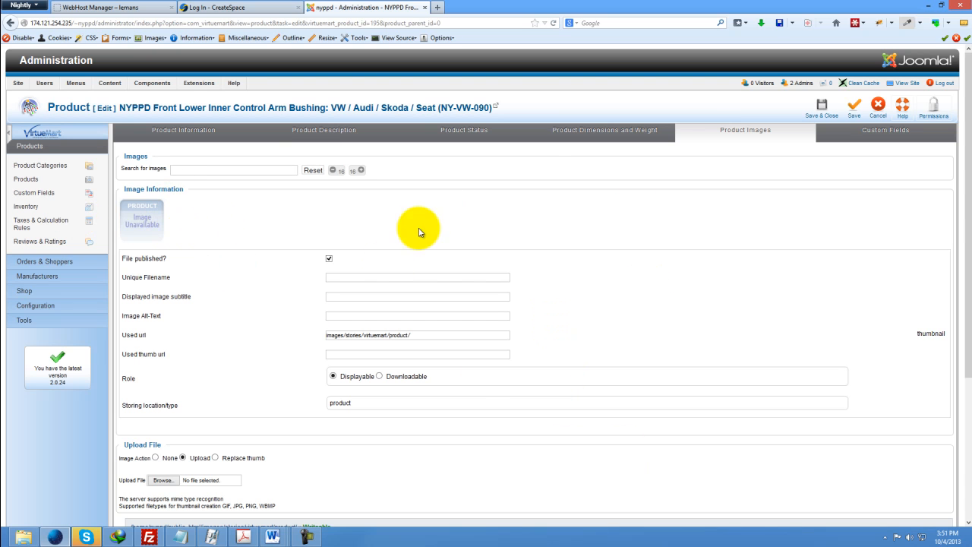
Review the custom field type options, then cancel editing the product.
{"action": "left_click", "coordinate": [908, 135]}
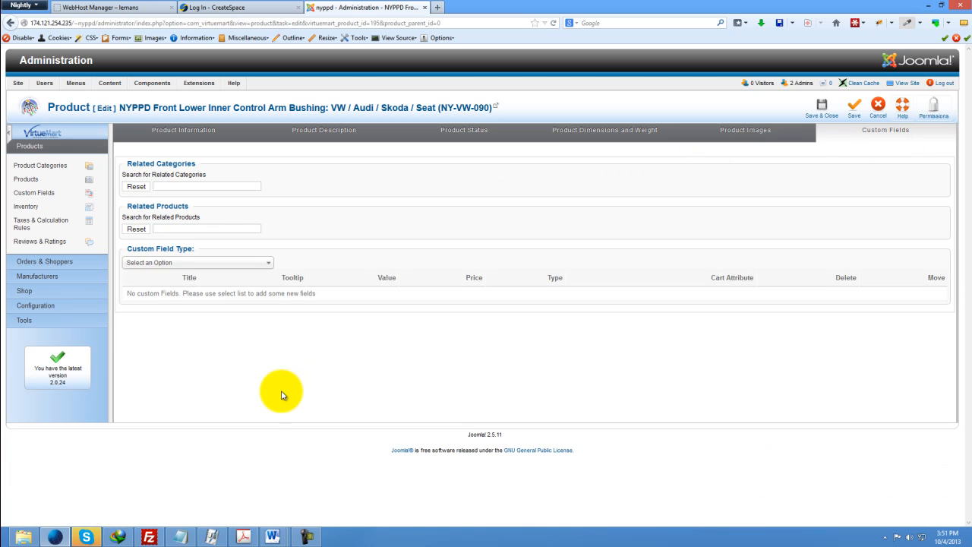
{"action": "left_click", "coordinate": [222, 264]}
{"action": "left_click", "coordinate": [208, 266]}
{"action": "left_click", "coordinate": [208, 266]}
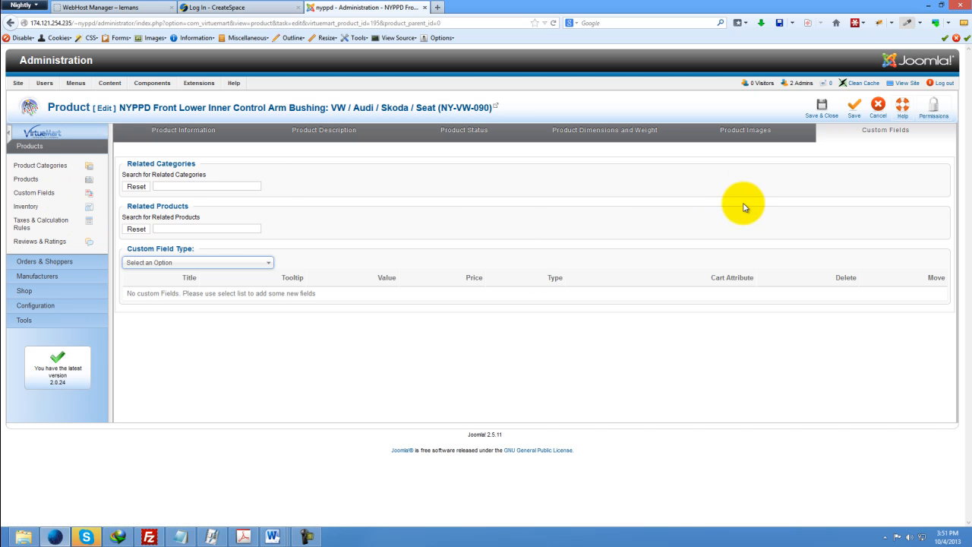
{"action": "left_click", "coordinate": [877, 110]}
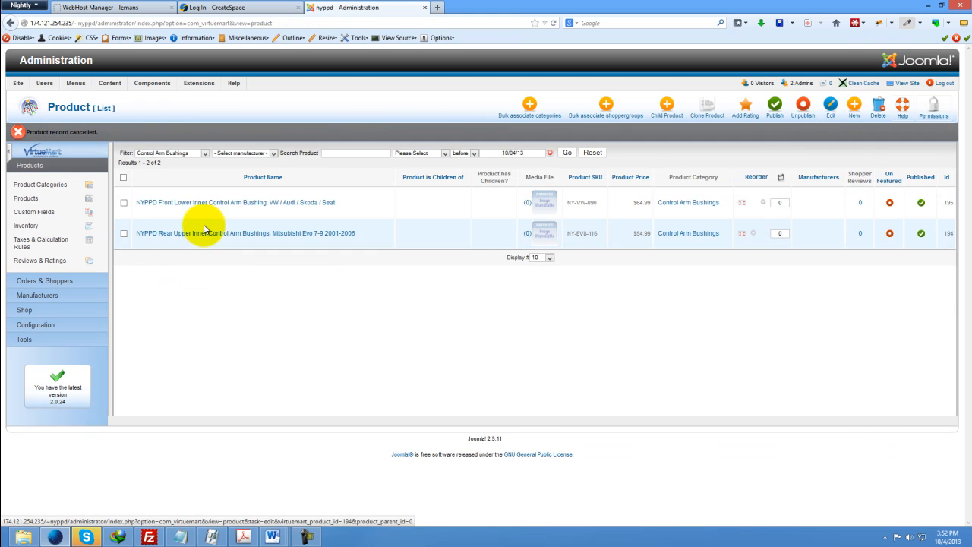
{"action": "left_click", "coordinate": [854, 106]}
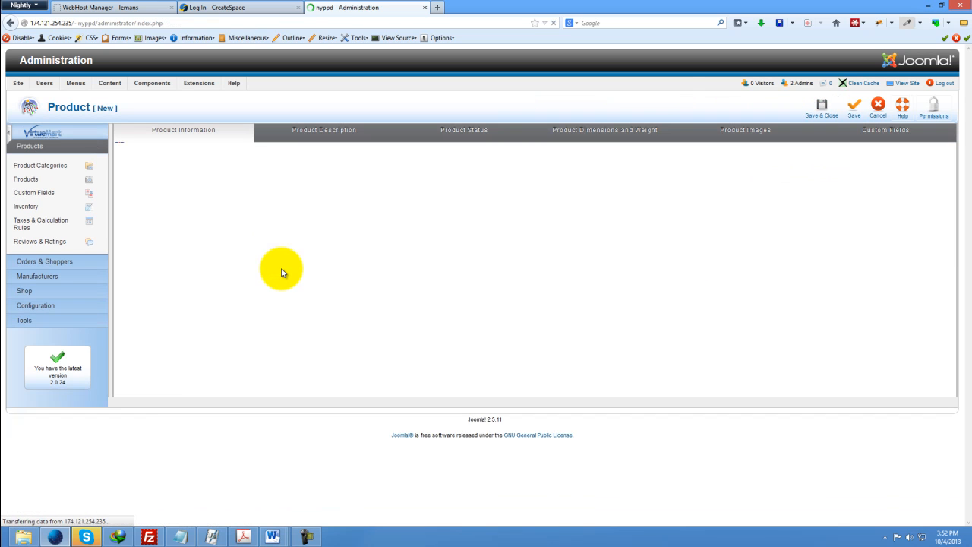
{"action": "left_click", "coordinate": [278, 203]}
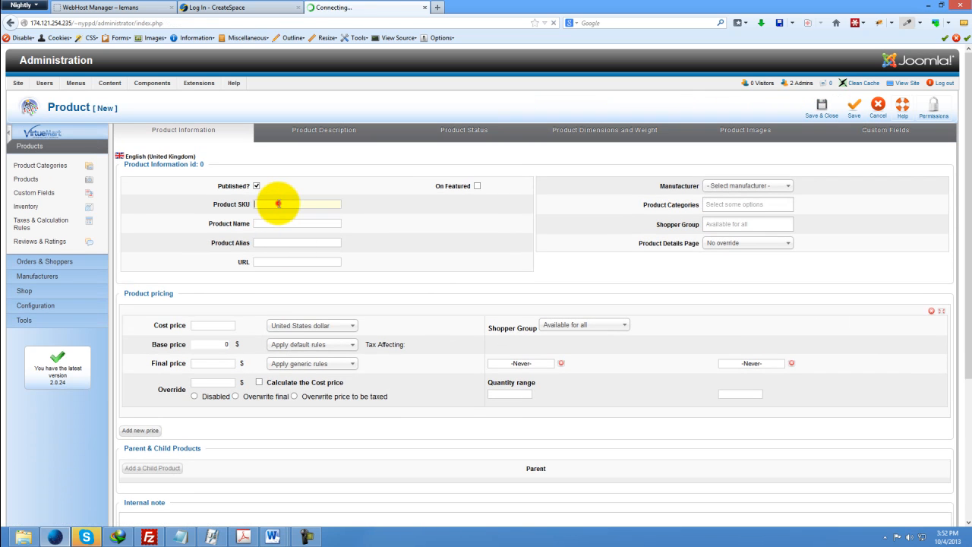
{"action": "left_click", "coordinate": [277, 223]}
{"action": "left_click", "coordinate": [277, 242]}
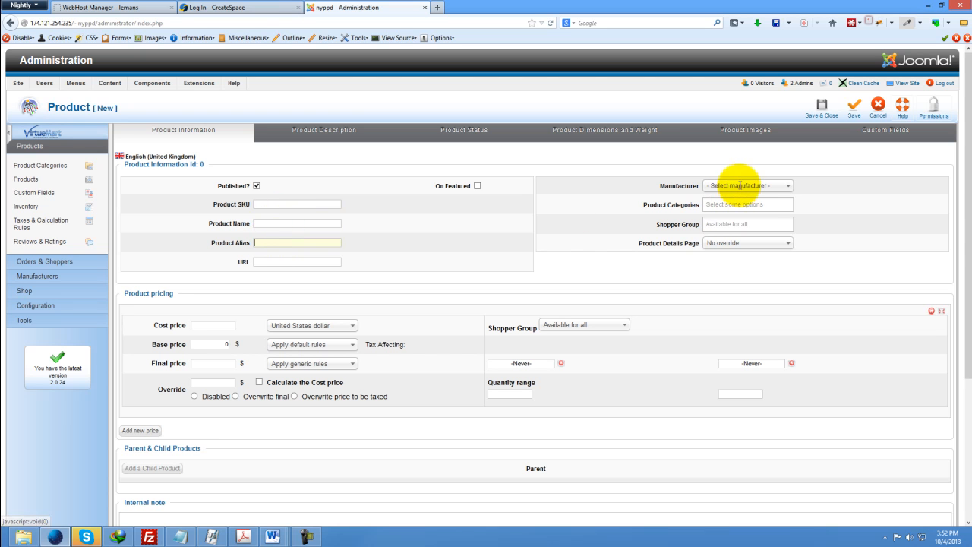
{"action": "left_click", "coordinate": [207, 328]}
{"action": "left_click", "coordinate": [331, 131]}
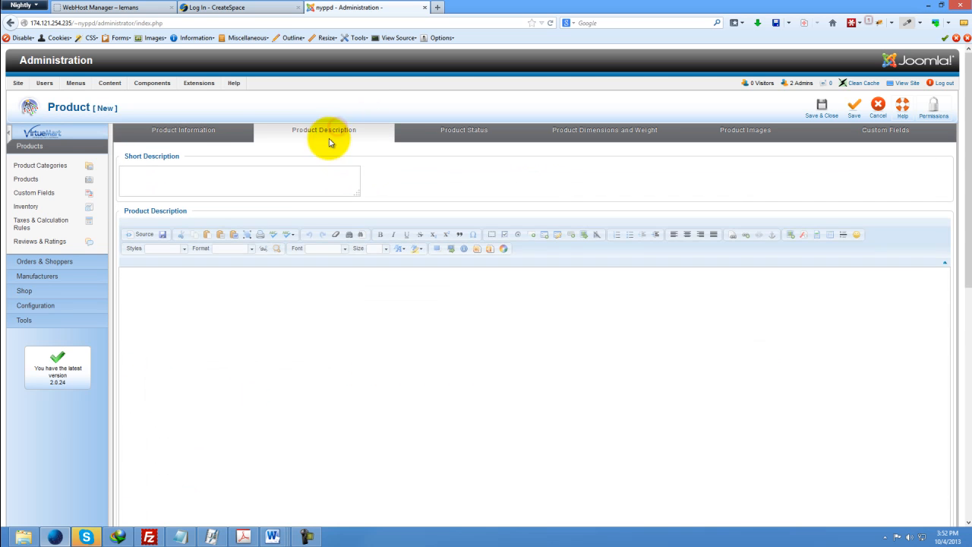
{"action": "left_click", "coordinate": [226, 353]}
{"action": "left_click", "coordinate": [164, 149]}
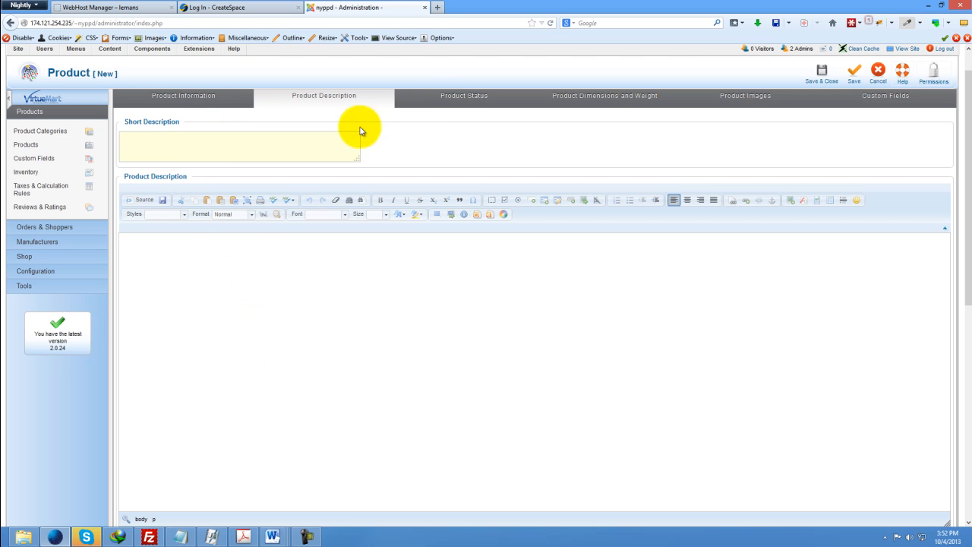
{"action": "left_click", "coordinate": [437, 100]}
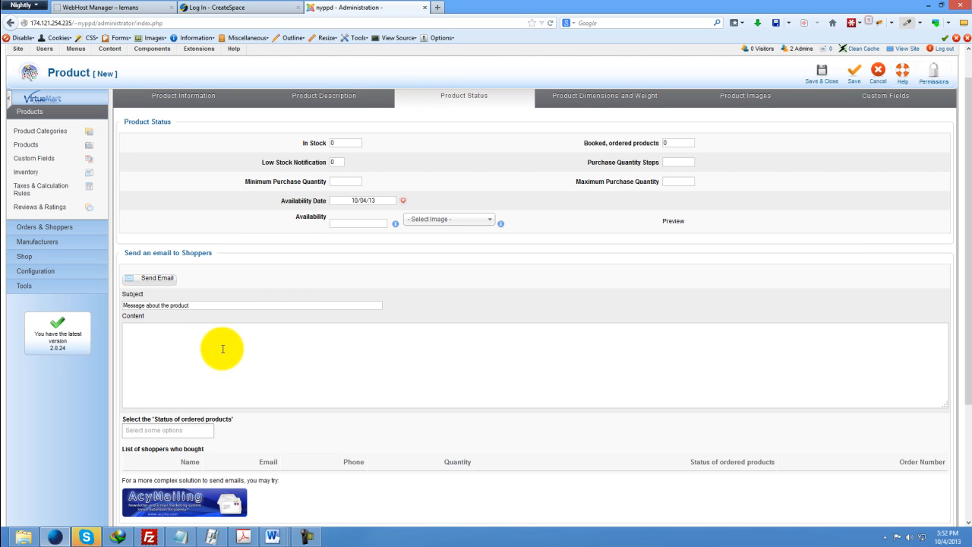
{"action": "left_click", "coordinate": [592, 98]}
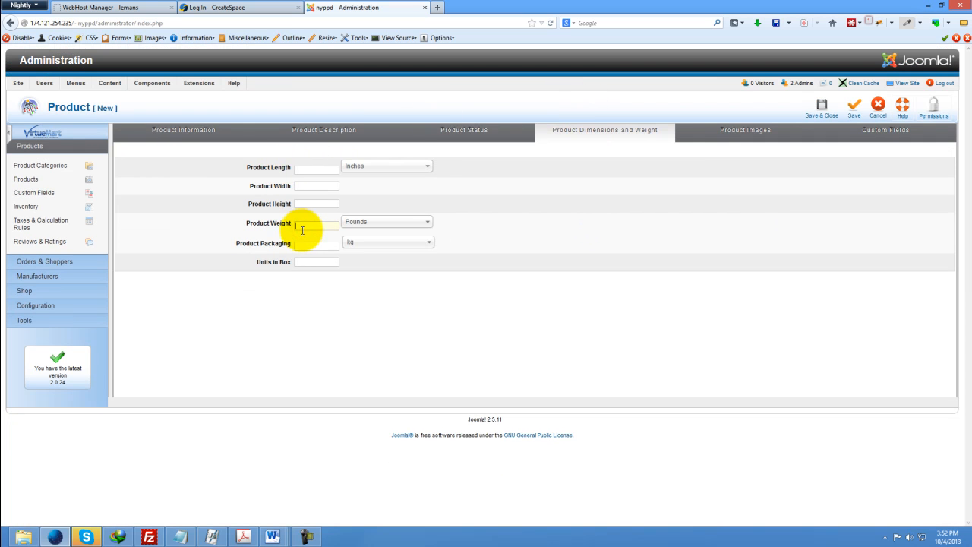
{"action": "left_click", "coordinate": [721, 128]}
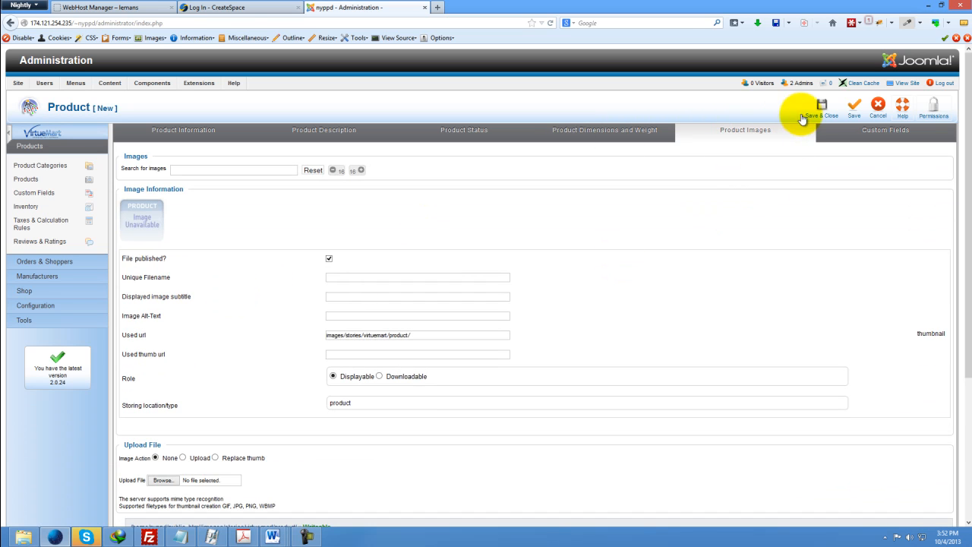
{"action": "left_click", "coordinate": [877, 108]}
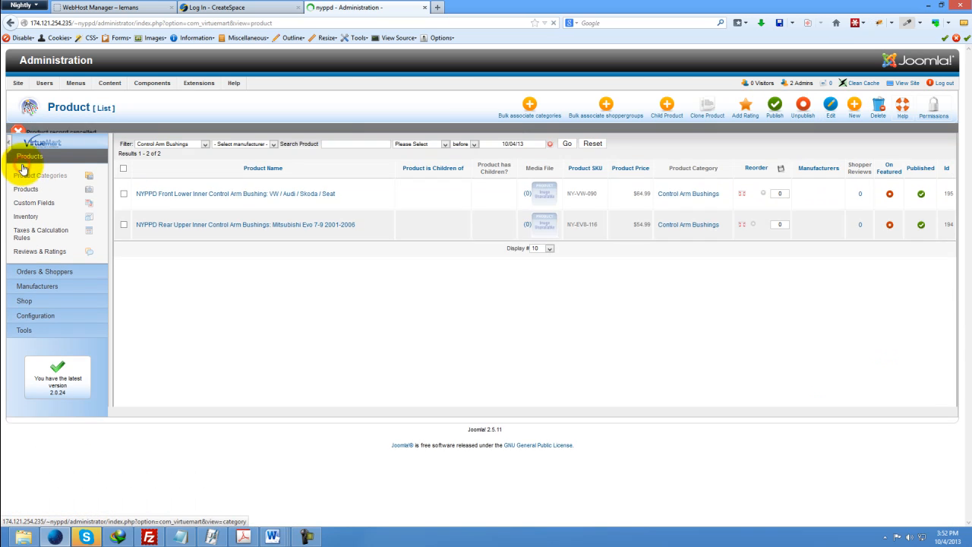
Create a new product category named new category and set it to published.
{"action": "left_click", "coordinate": [30, 187]}
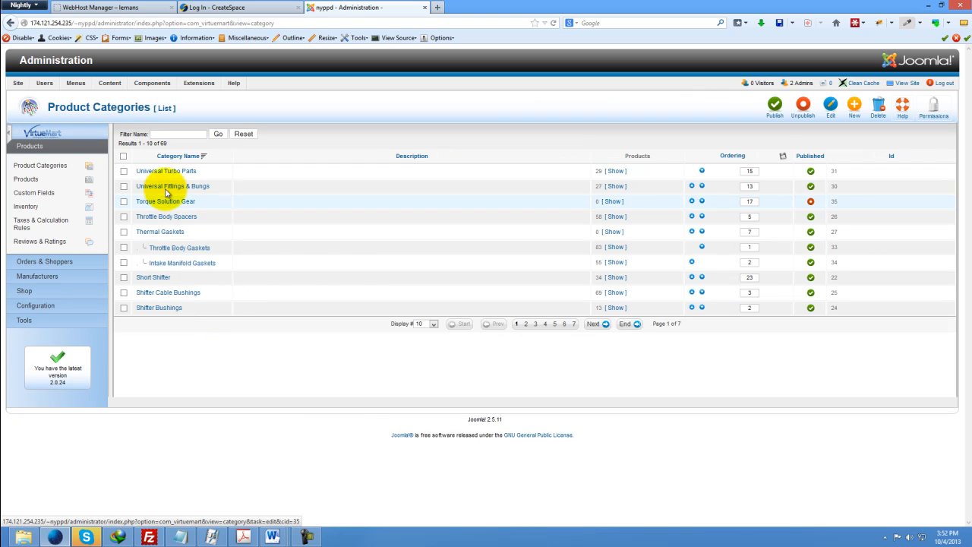
{"action": "left_click", "coordinate": [855, 110]}
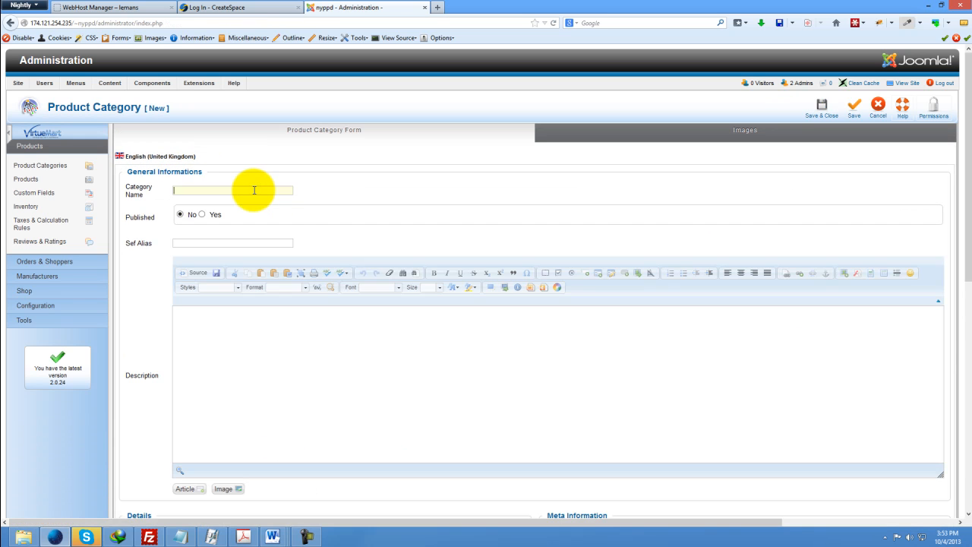
{"action": "type", "text": "new category"}
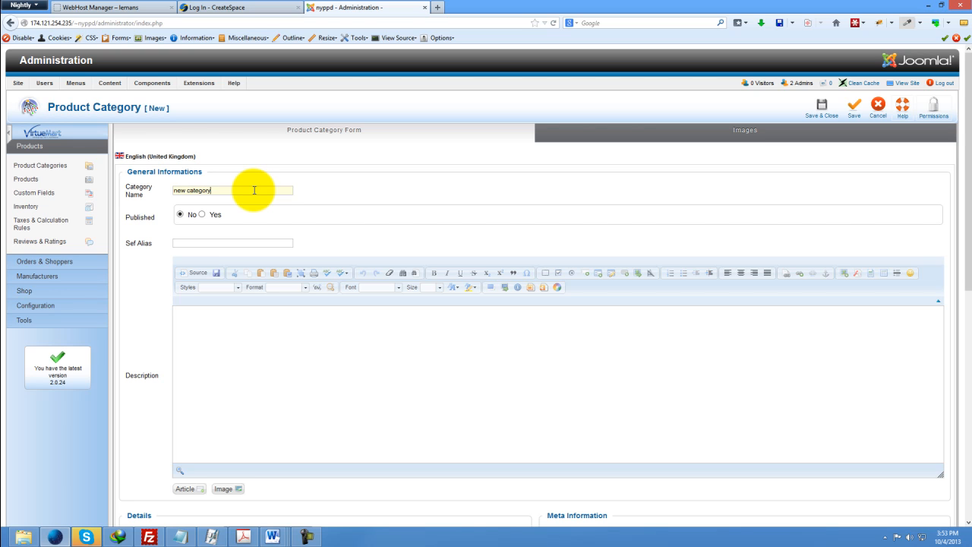
{"action": "left_click", "coordinate": [202, 215]}
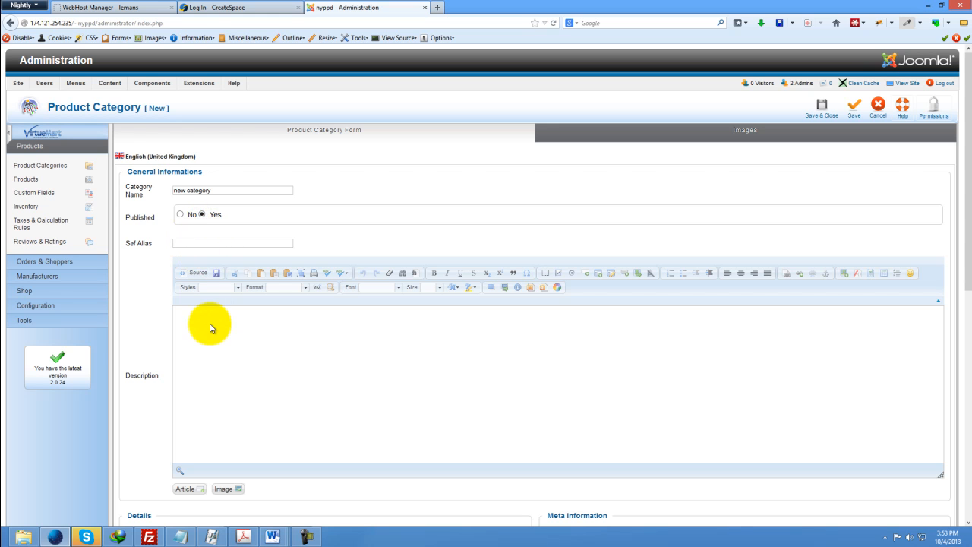
Place the new category under the Select Your Car parent category.
{"action": "scroll", "coordinate": [205, 287], "scroll_direction": "down", "scroll_amount": 2}
{"action": "scroll", "coordinate": [207, 287], "scroll_direction": "down", "scroll_amount": 6}
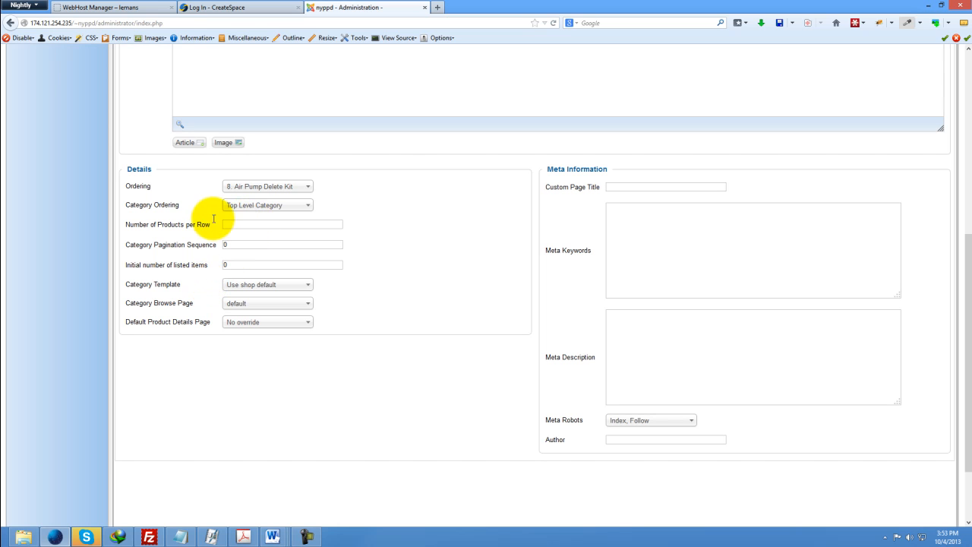
{"action": "left_click", "coordinate": [242, 213]}
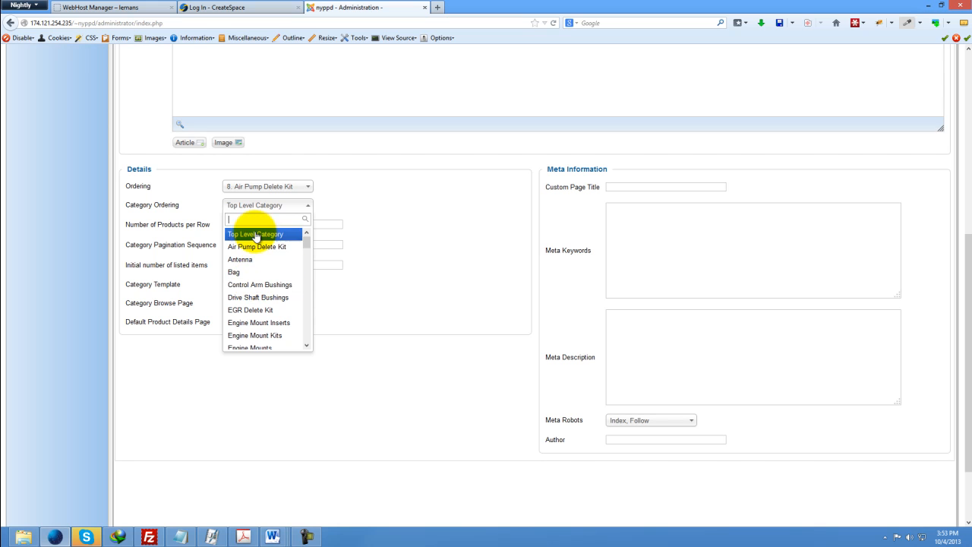
{"action": "left_click", "coordinate": [383, 202]}
{"action": "left_click", "coordinate": [256, 207]}
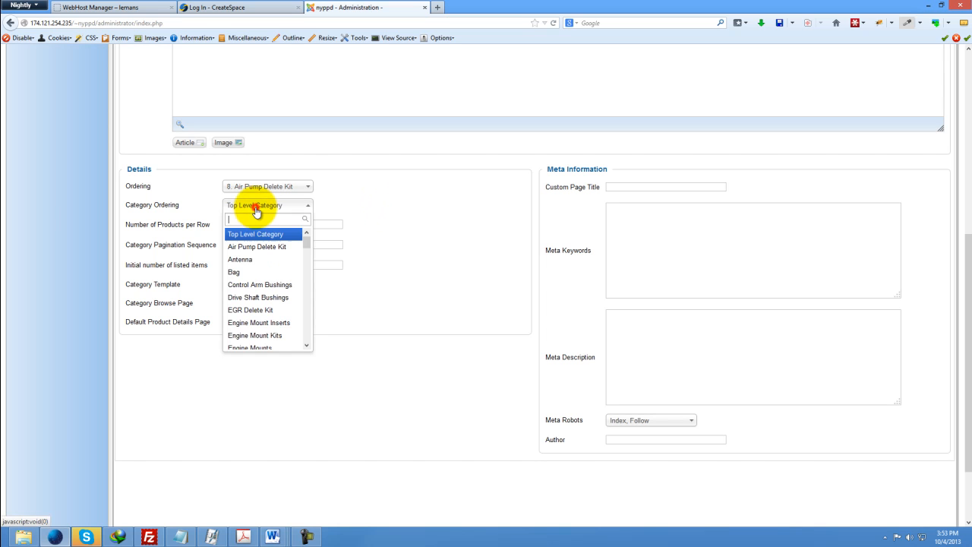
{"action": "scroll", "coordinate": [258, 262], "scroll_direction": "down", "scroll_amount": 6}
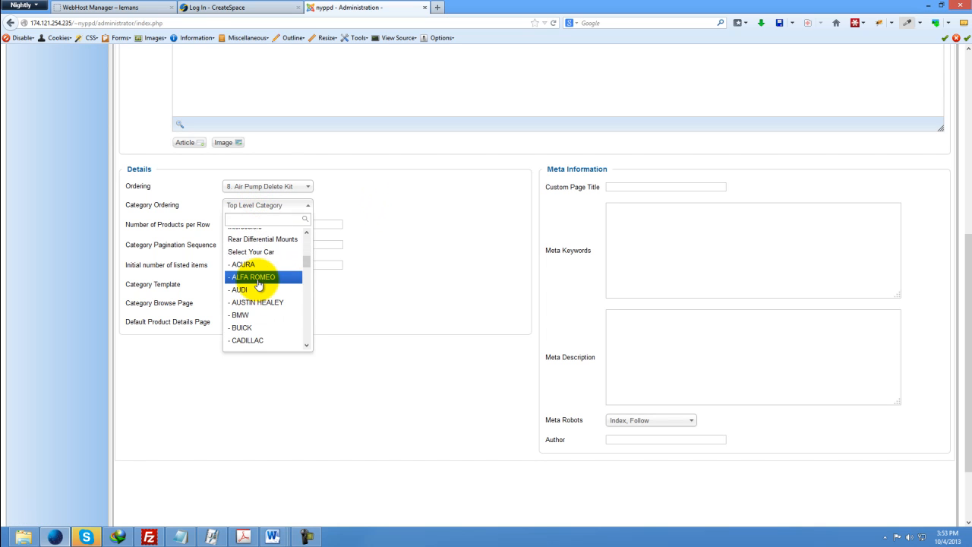
{"action": "left_click", "coordinate": [243, 253]}
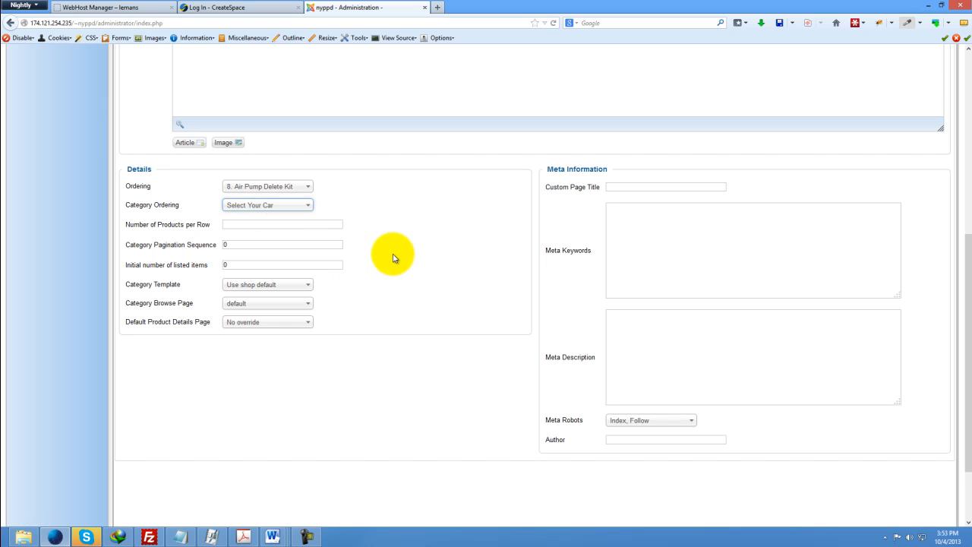
Set the new category's image action to Upload, then cancel the category form.
{"action": "scroll", "coordinate": [333, 245], "scroll_direction": "up", "scroll_amount": 5}
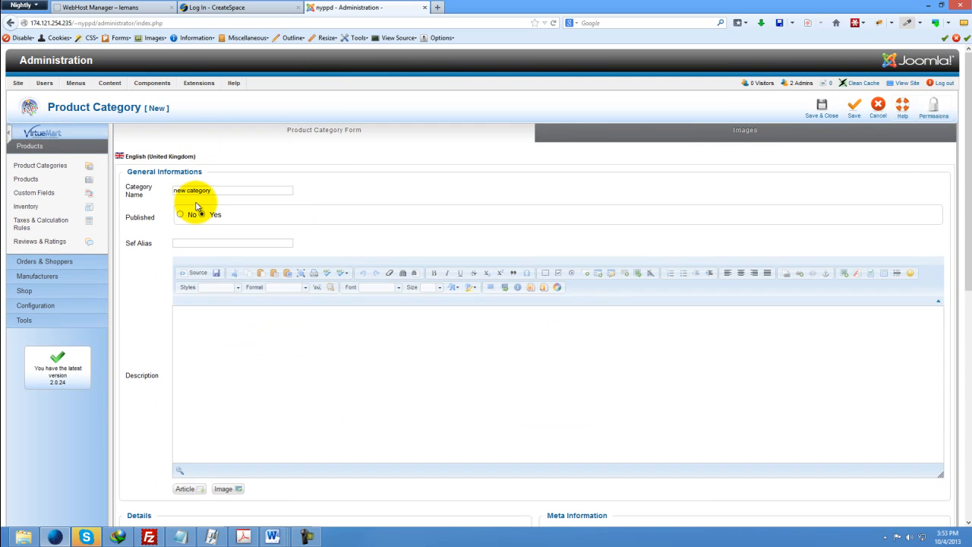
{"action": "scroll", "coordinate": [282, 304], "scroll_direction": "down", "scroll_amount": 5}
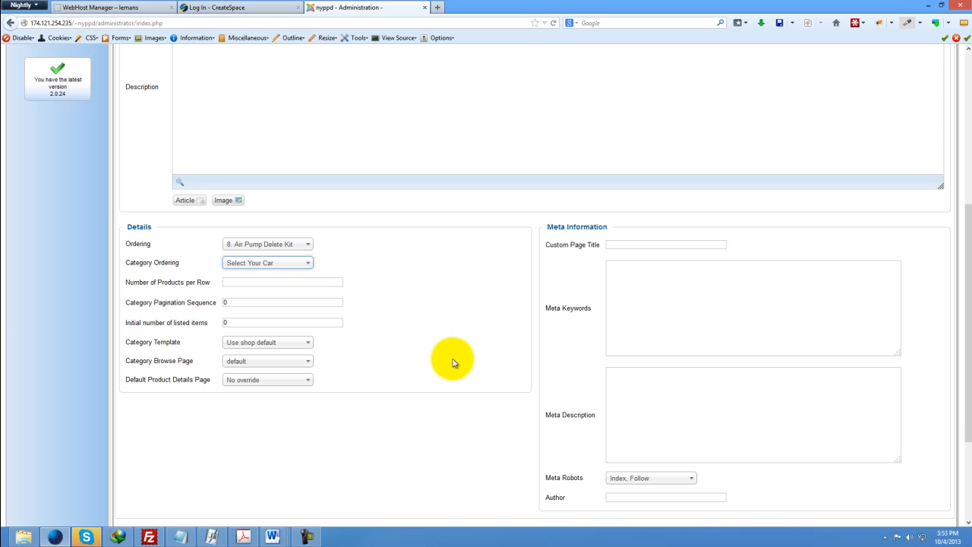
{"action": "scroll", "coordinate": [454, 363], "scroll_direction": "up", "scroll_amount": 5}
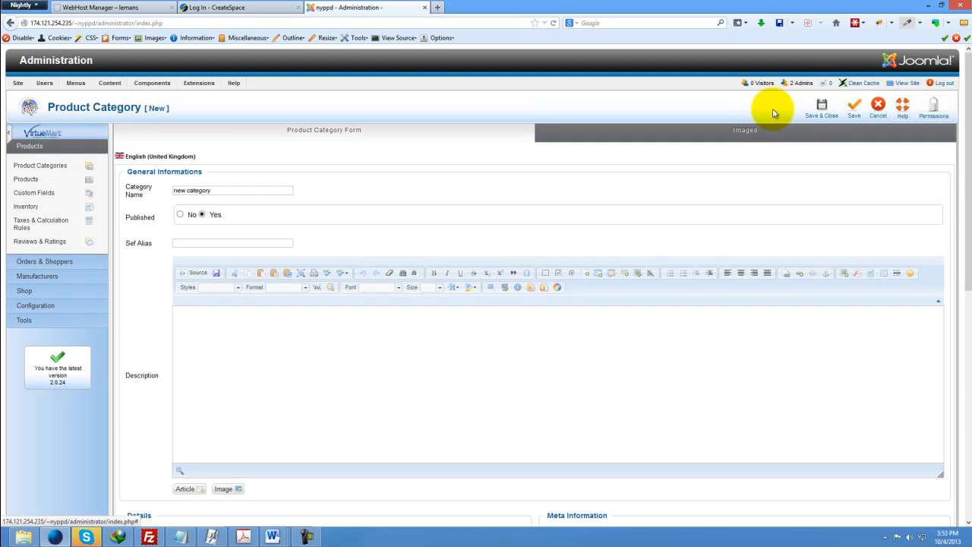
{"action": "left_click", "coordinate": [744, 132]}
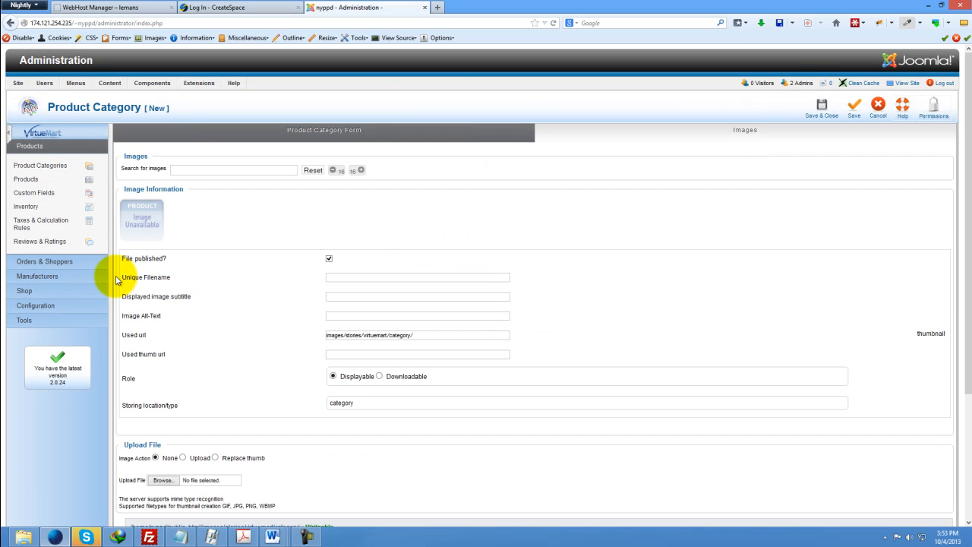
{"action": "scroll", "coordinate": [168, 239], "scroll_direction": "down", "scroll_amount": 3}
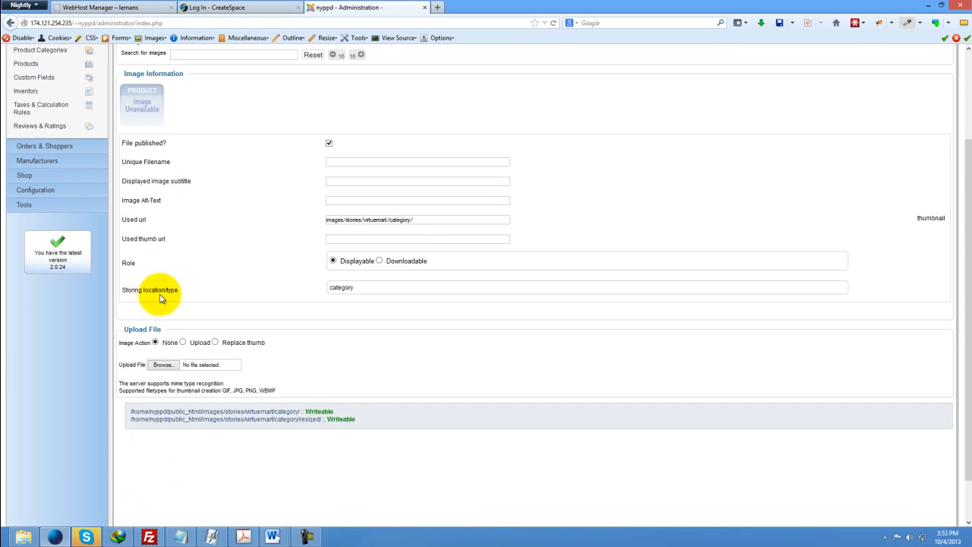
{"action": "left_click", "coordinate": [183, 343]}
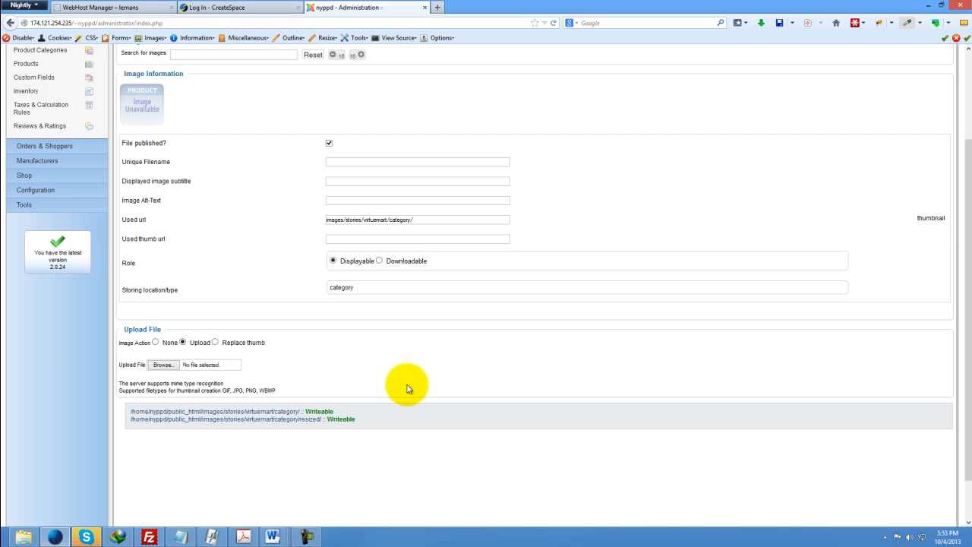
{"action": "scroll", "coordinate": [403, 380], "scroll_direction": "up", "scroll_amount": 3}
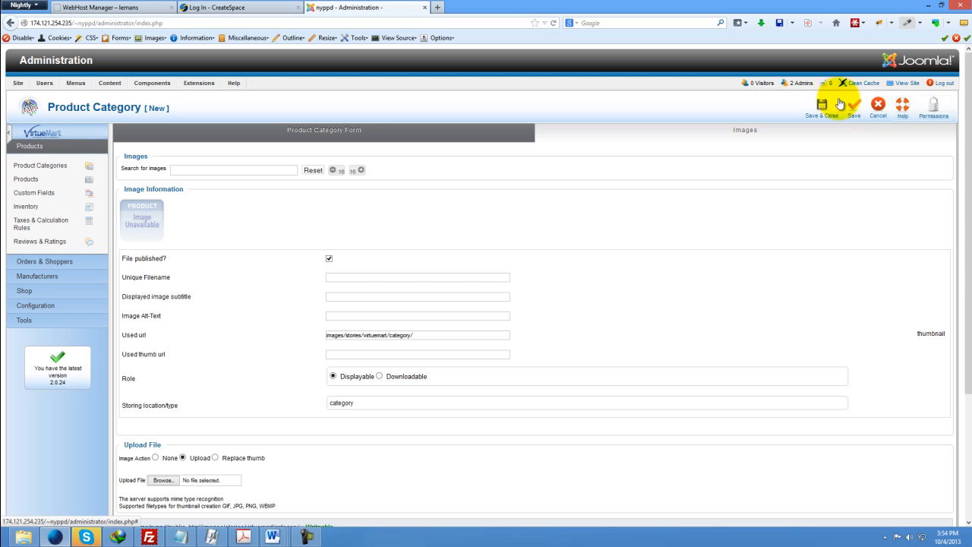
{"action": "left_click", "coordinate": [877, 111]}
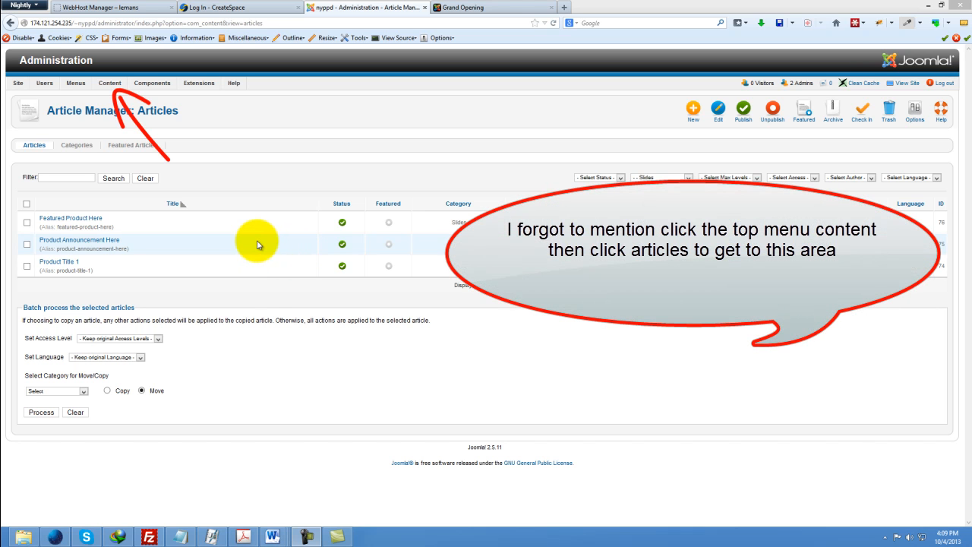
Open the Featured Product Here article and review its text and image.
{"action": "left_click", "coordinate": [74, 220]}
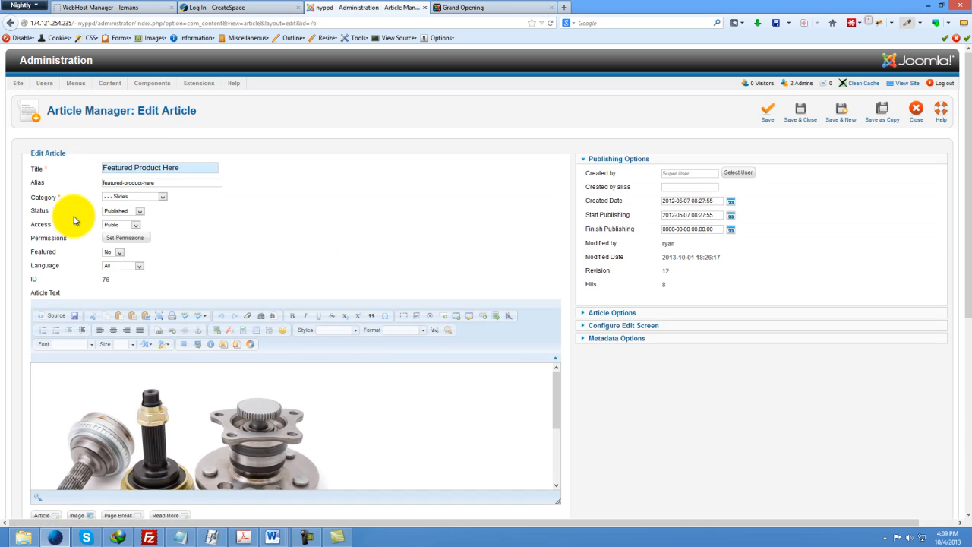
{"action": "scroll", "coordinate": [372, 397], "scroll_direction": "down", "scroll_amount": 3}
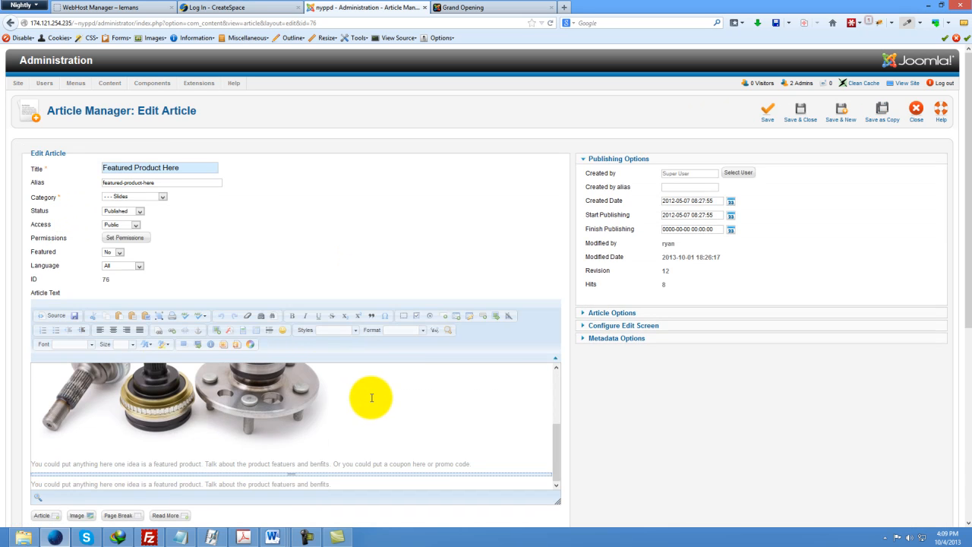
{"action": "scroll", "coordinate": [371, 397], "scroll_direction": "up", "scroll_amount": 5}
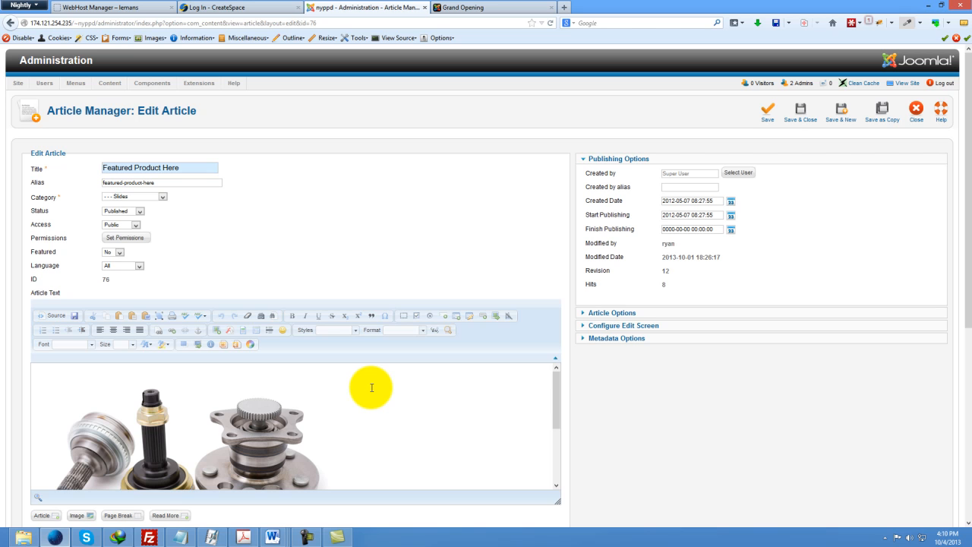
{"action": "scroll", "coordinate": [372, 388], "scroll_direction": "down", "scroll_amount": 3}
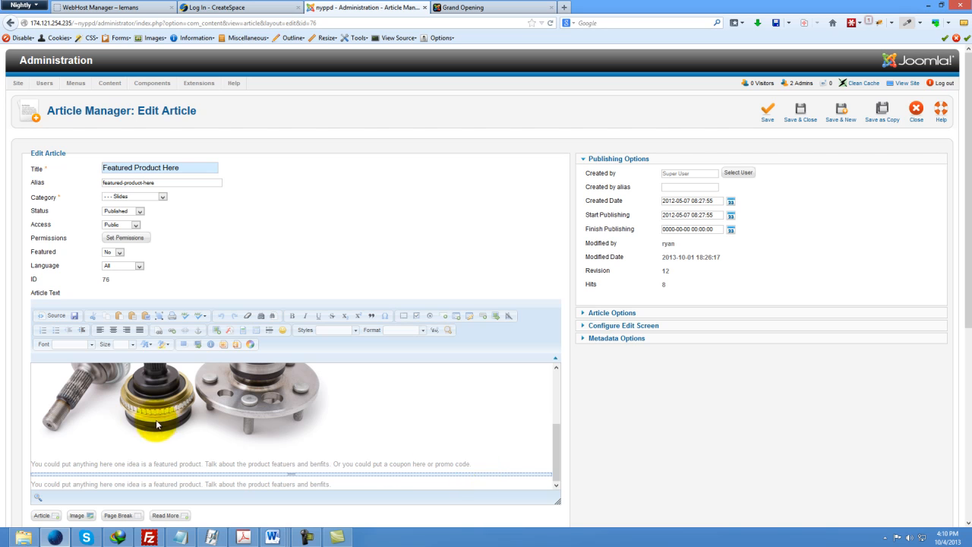
{"action": "scroll", "coordinate": [142, 420], "scroll_direction": "up", "scroll_amount": 3}
{"action": "scroll", "coordinate": [143, 420], "scroll_direction": "down", "scroll_amount": 1}
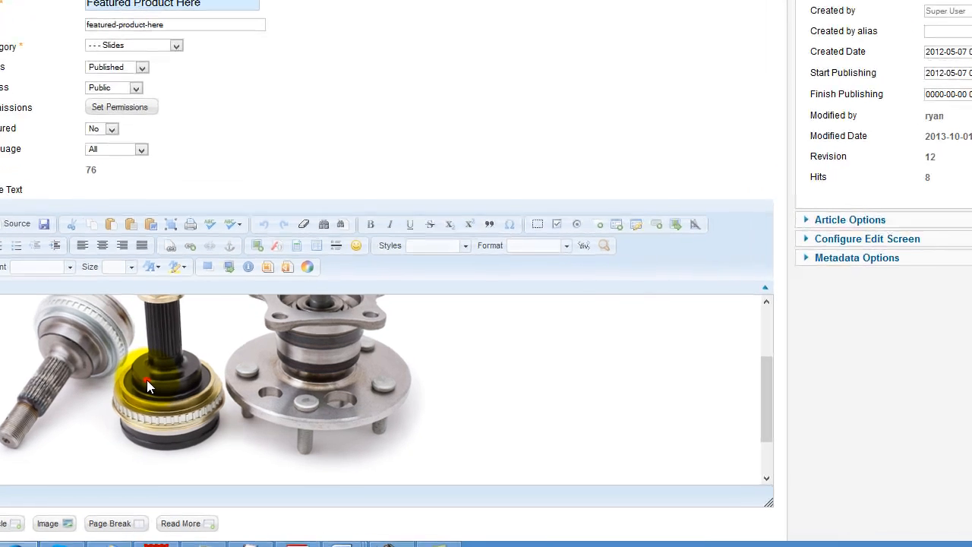
Select the article's picture, open the image inserter and try the parts images, then cancel it.
{"action": "left_click", "coordinate": [143, 424]}
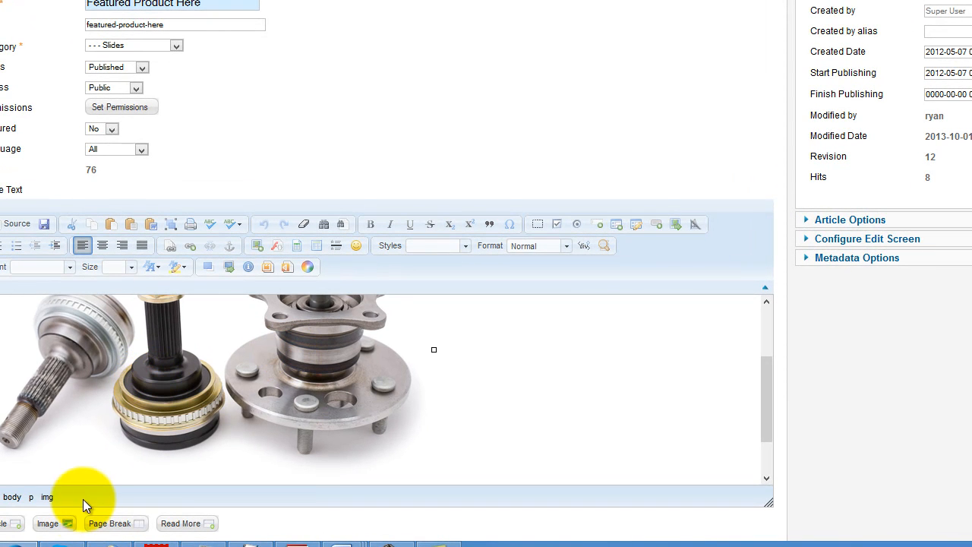
{"action": "left_click", "coordinate": [48, 524]}
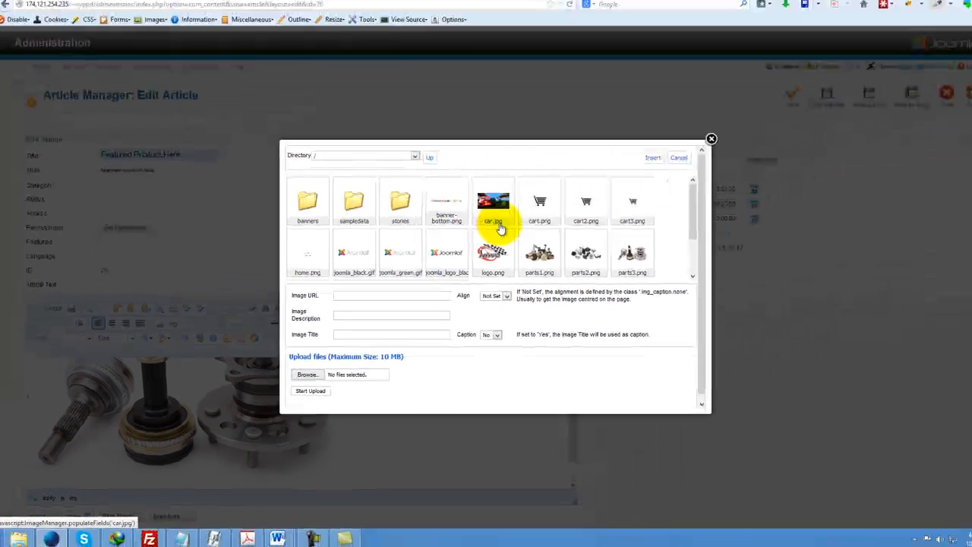
{"action": "scroll", "coordinate": [499, 228], "scroll_direction": "down", "scroll_amount": 2}
{"action": "scroll", "coordinate": [500, 228], "scroll_direction": "up", "scroll_amount": 2}
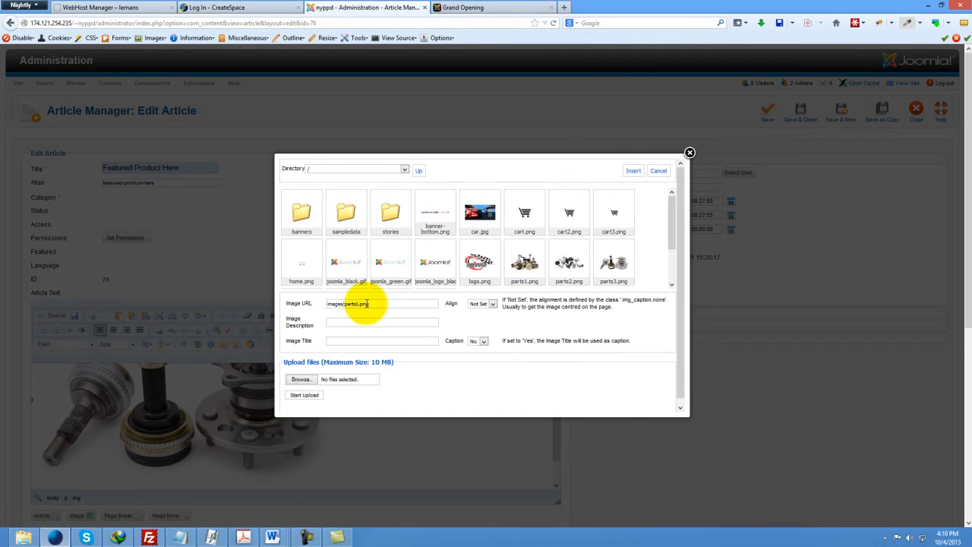
{"action": "left_click", "coordinate": [577, 262]}
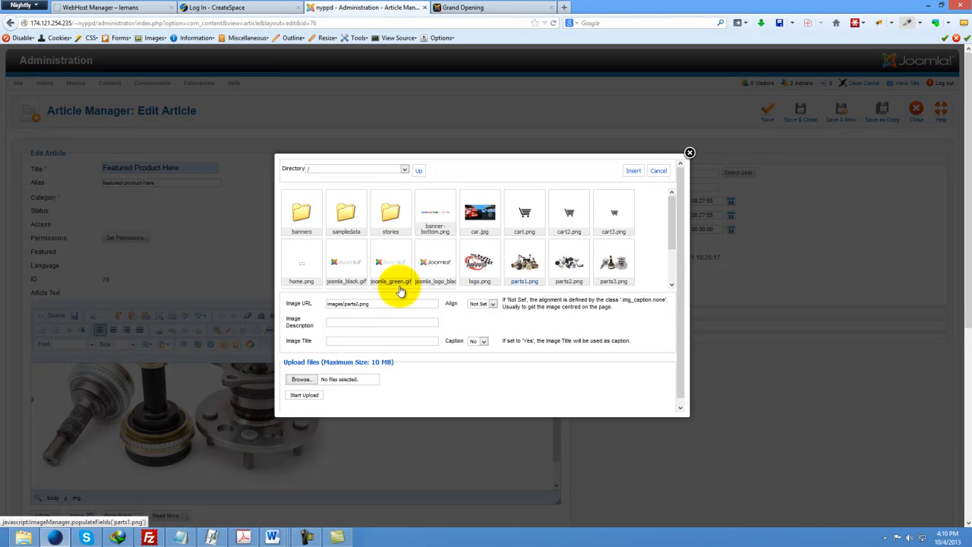
{"action": "left_click", "coordinate": [607, 275]}
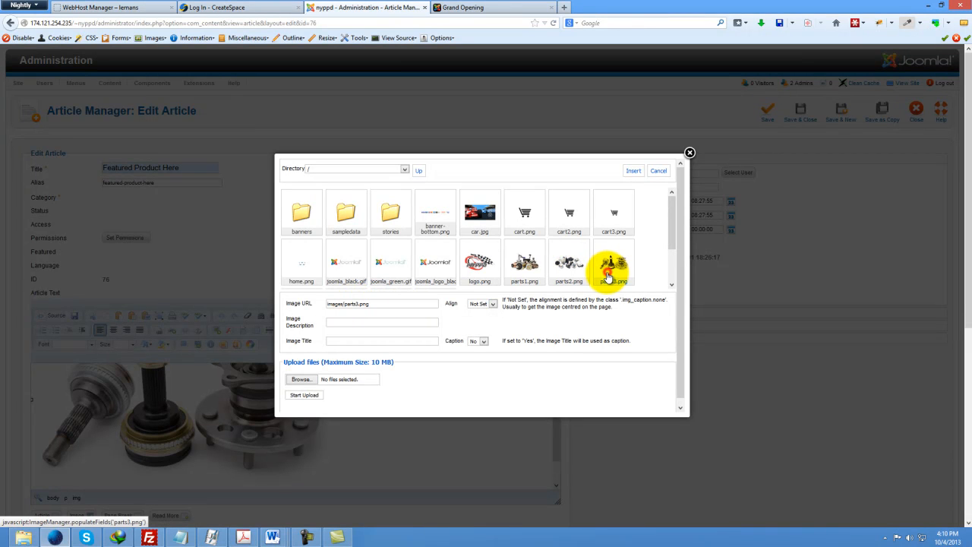
{"action": "left_click", "coordinate": [523, 266]}
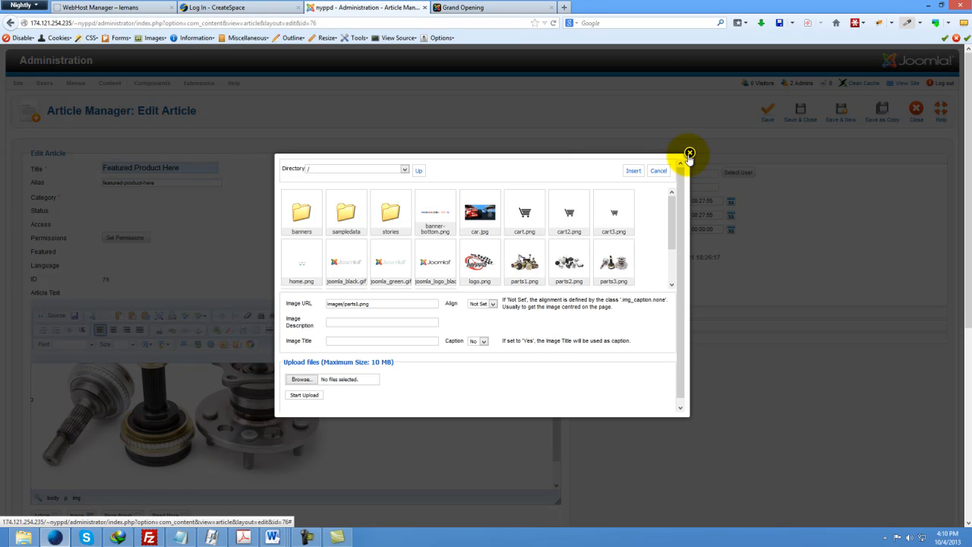
{"action": "left_click", "coordinate": [658, 170]}
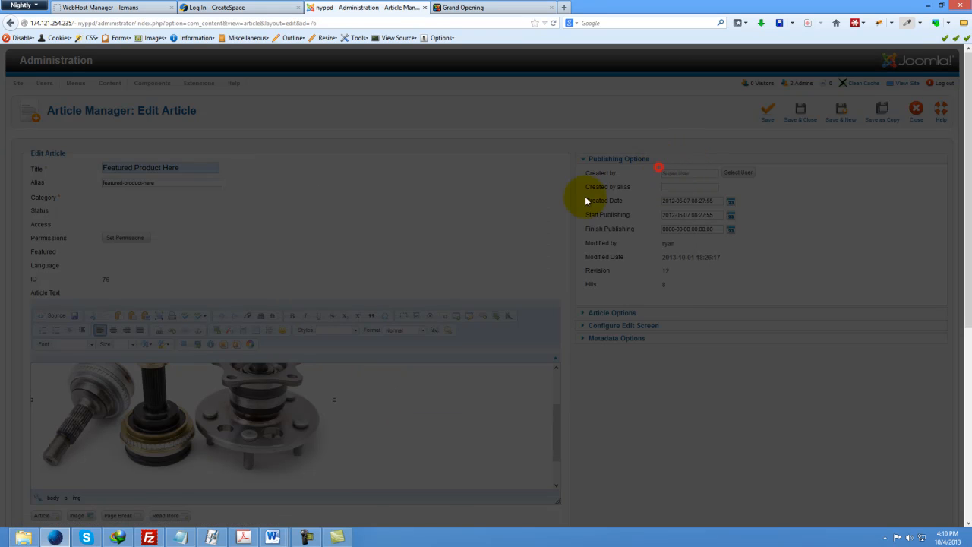
{"action": "scroll", "coordinate": [220, 380], "scroll_direction": "down", "scroll_amount": 2}
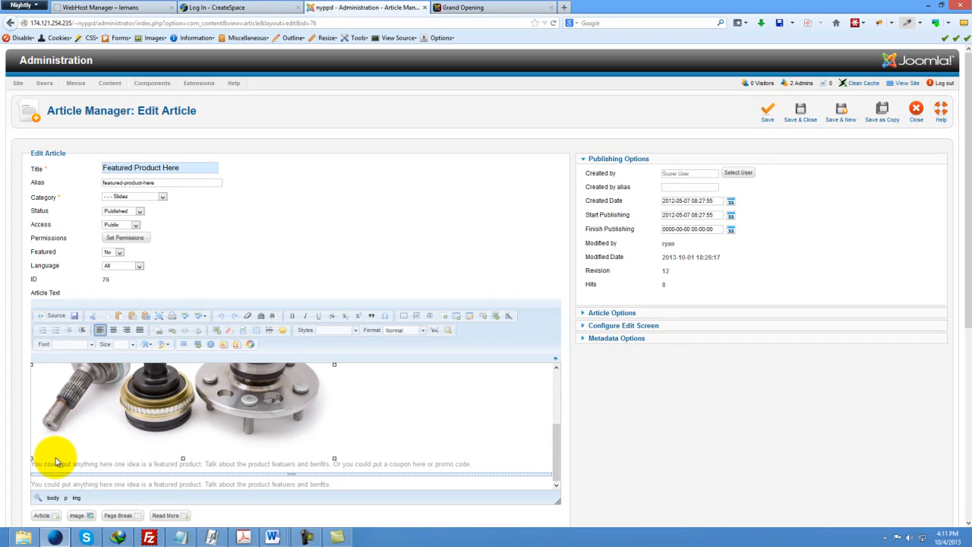
{"action": "left_click_drag", "start_coordinate": [55, 462], "coordinate": [111, 463]}
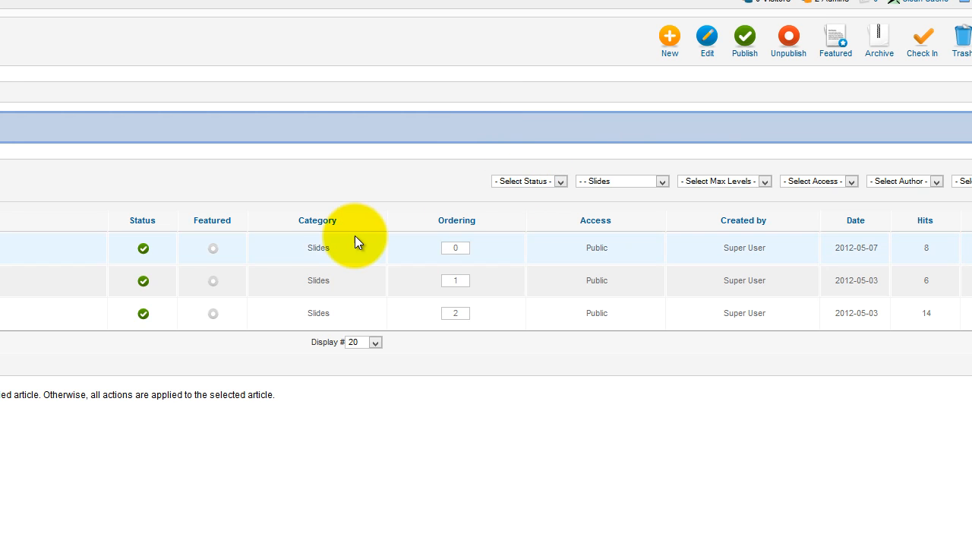
Clear the article list's category filter, then filter it back to Slides.
{"action": "left_click", "coordinate": [609, 179]}
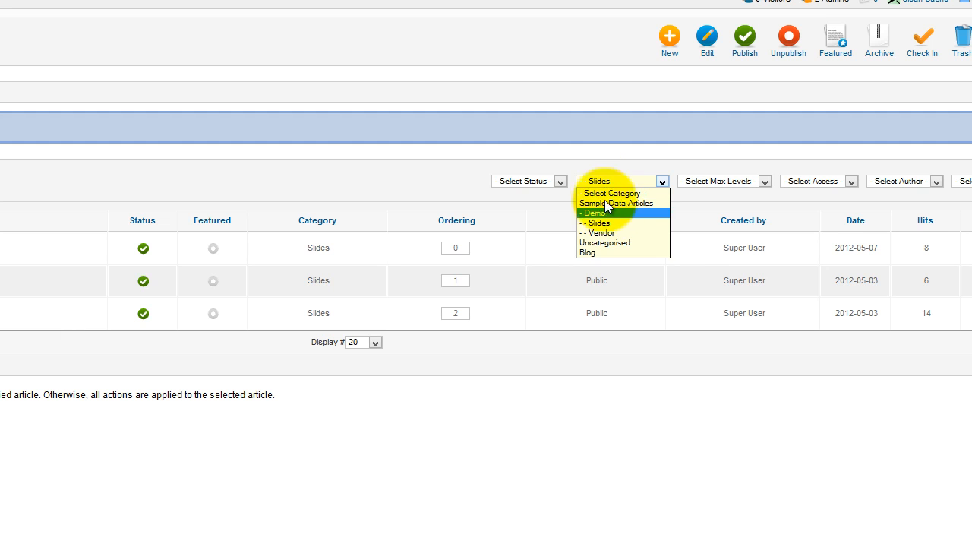
{"action": "left_click", "coordinate": [608, 192]}
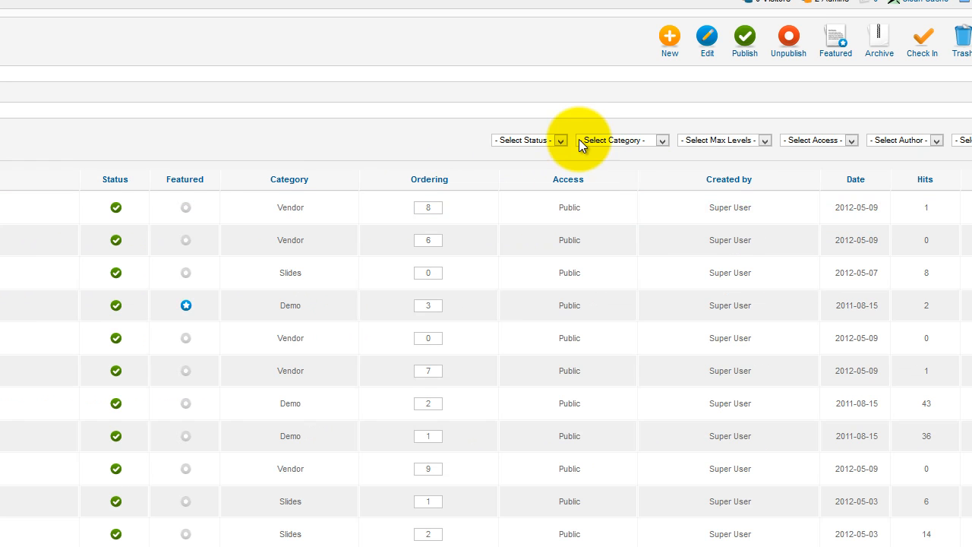
{"action": "left_click", "coordinate": [580, 140]}
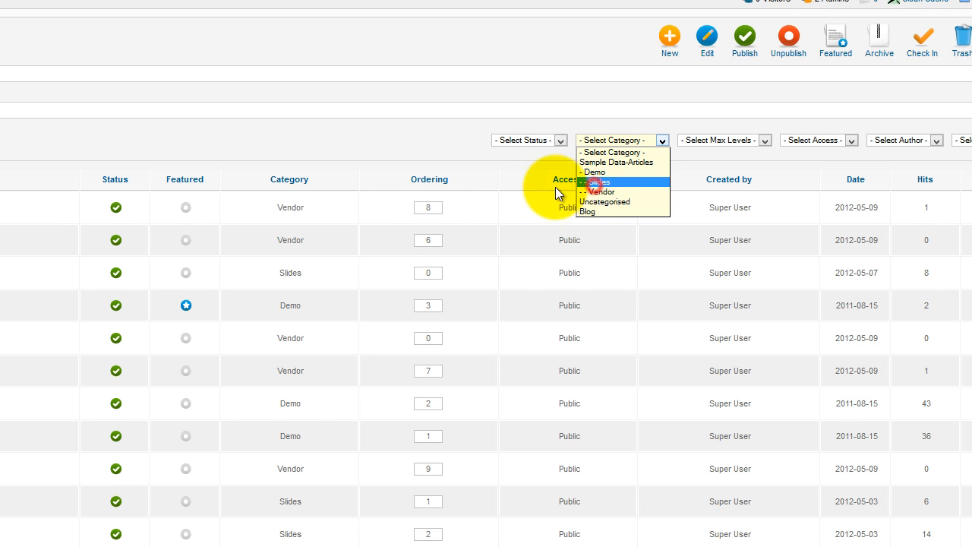
{"action": "left_click", "coordinate": [596, 183]}
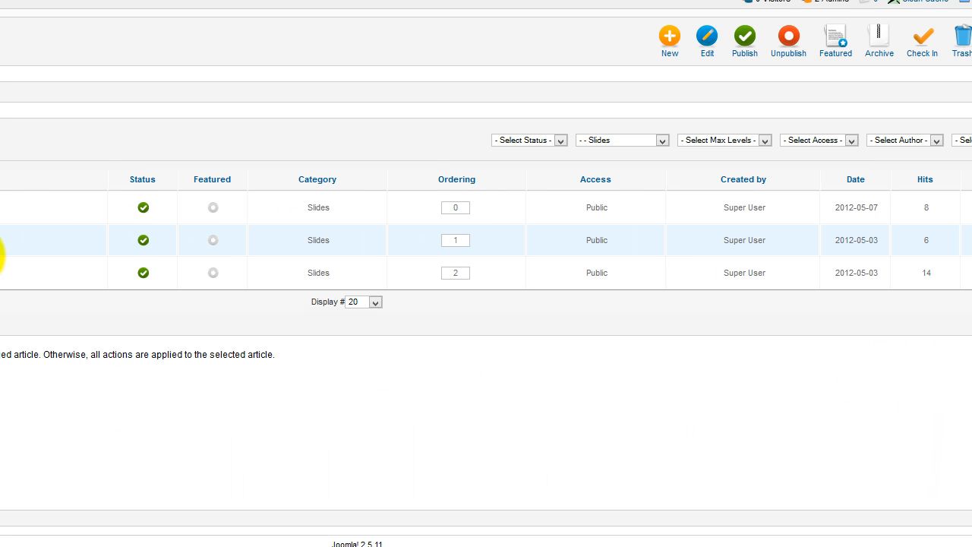